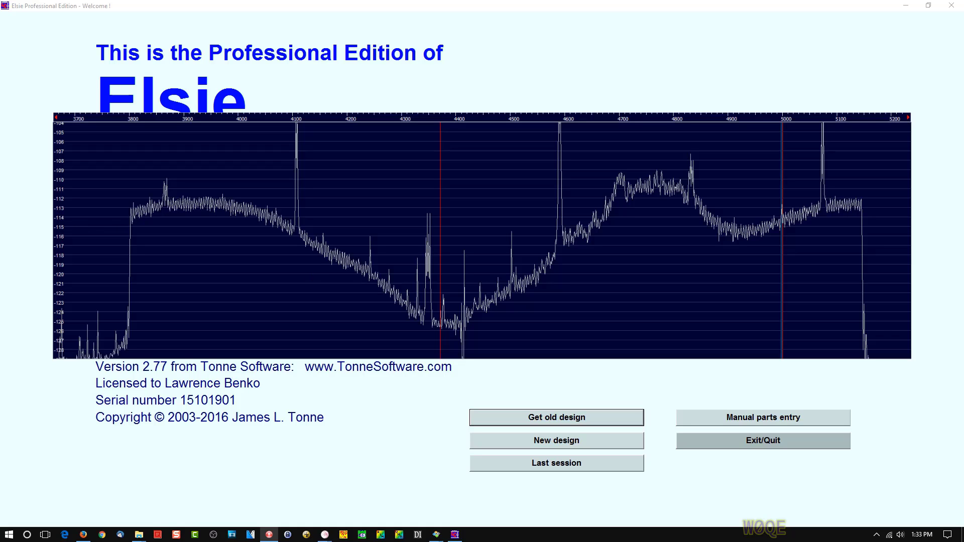
Step: Start a new Elsie design as a Chebyshev capacitor-input highpass
{"action": "key", "text": "alt+Tab"}
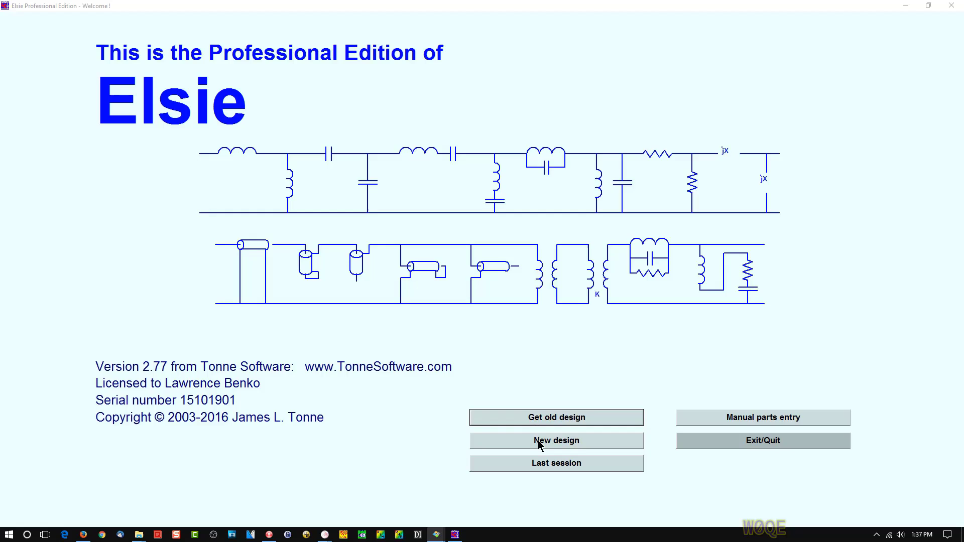
{"action": "left_click", "coordinate": [537, 442]}
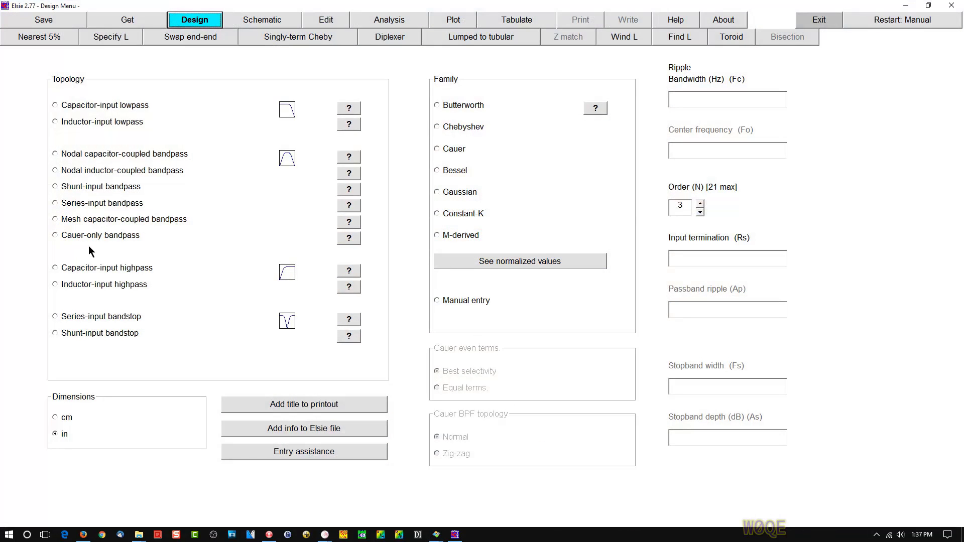
{"action": "left_click", "coordinate": [56, 268]}
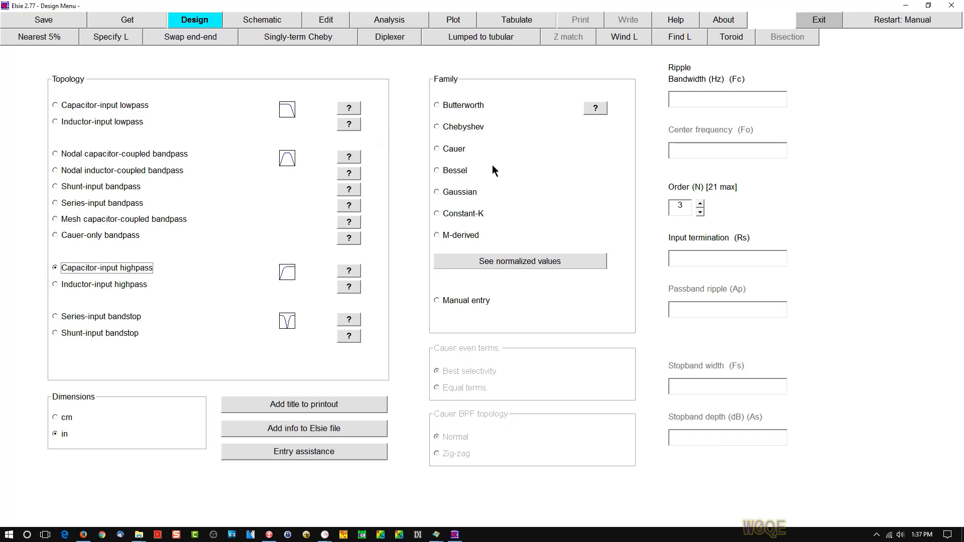
{"action": "left_click", "coordinate": [437, 127]}
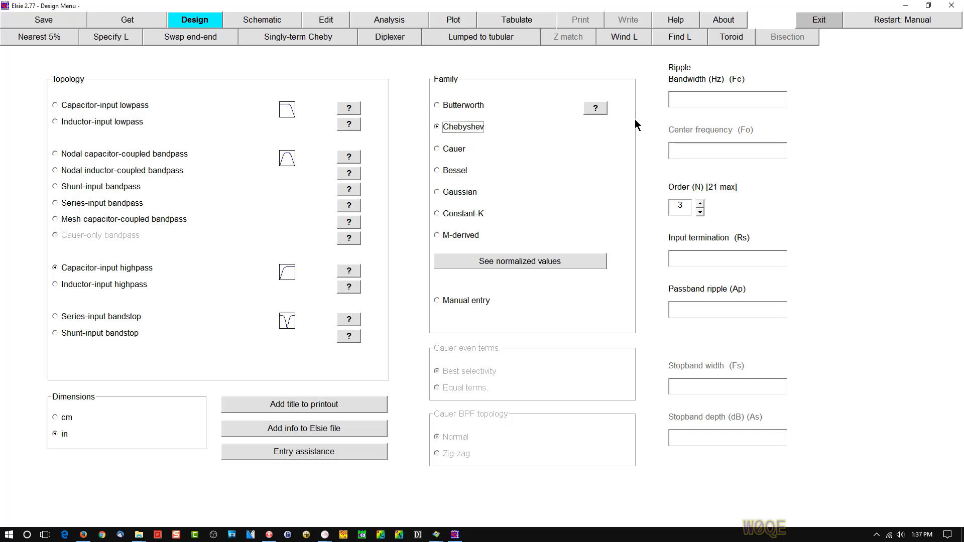
Step: Set cutoff 13M, order 5, Rs 50 ohms and ripple 0.01, then view the schematic
{"action": "left_click", "coordinate": [687, 100]}
{"action": "type", "text": "13M"}
{"action": "left_click", "coordinate": [700, 204]}
{"action": "left_click", "coordinate": [700, 204]}
{"action": "left_click", "coordinate": [694, 260]}
{"action": "type", "text": "50"}
{"action": "left_click", "coordinate": [710, 312]}
{"action": "type", "text": ".01"}
{"action": "left_click", "coordinate": [249, 25]}
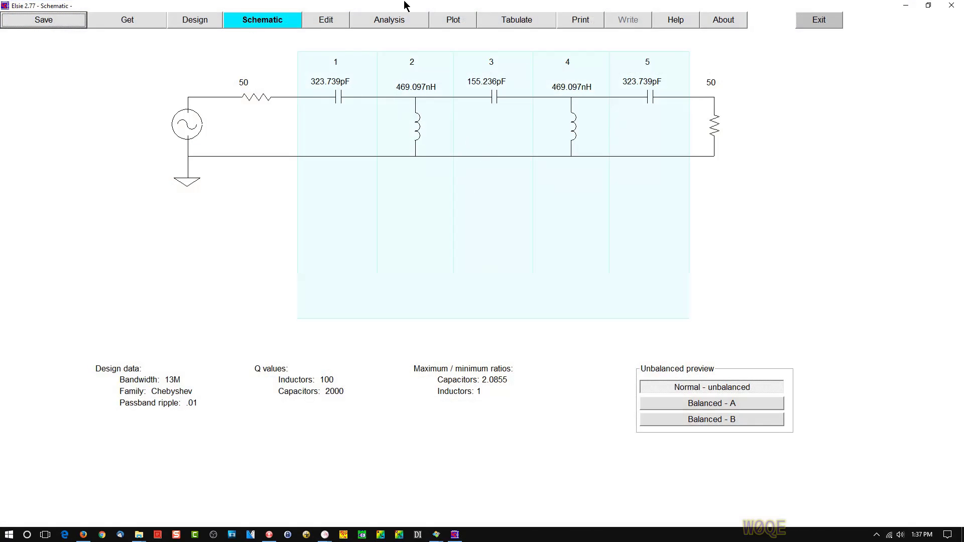
Step: Plot the transmission and trace the curve to read frequency and attenuation values
{"action": "left_click", "coordinate": [450, 21]}
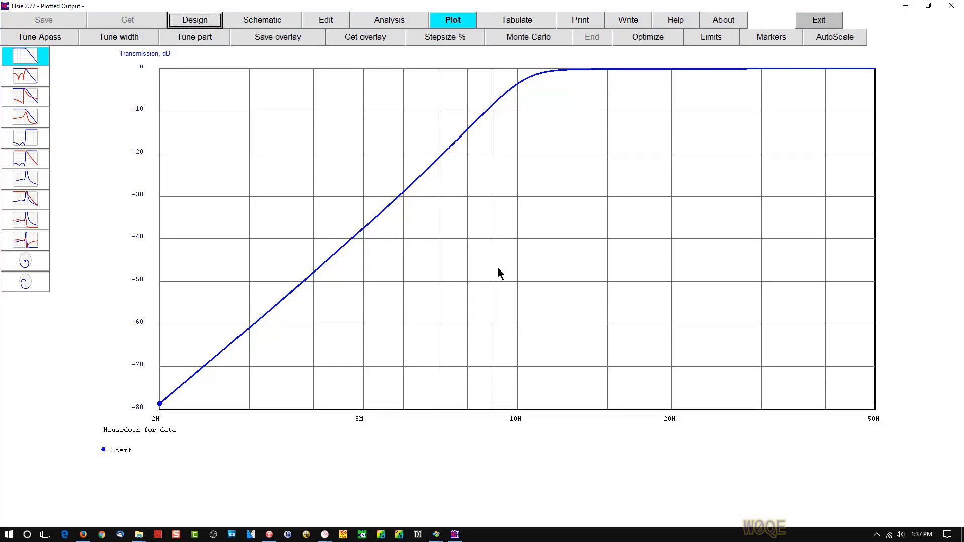
{"action": "left_click", "coordinate": [437, 185]}
{"action": "left_click_drag", "start_coordinate": [437, 185], "coordinate": [445, 176]}
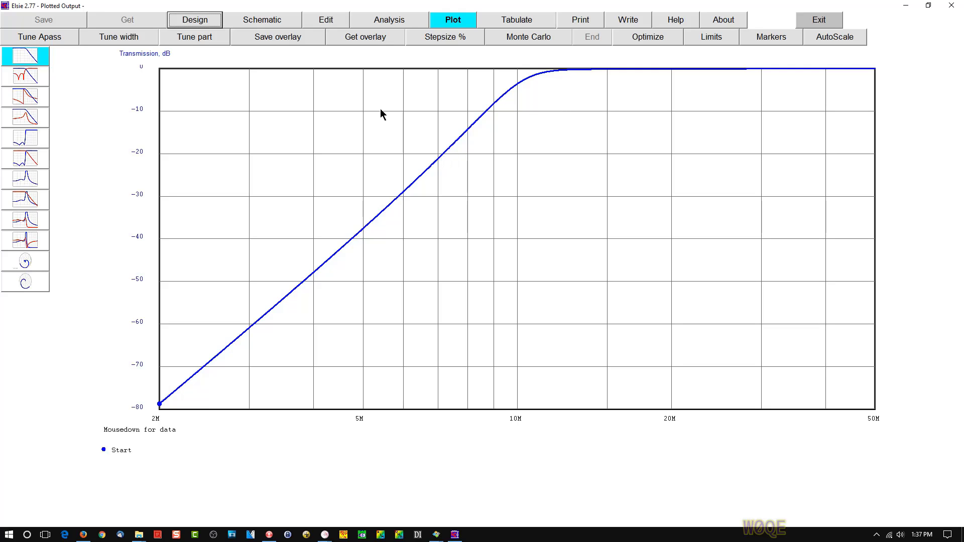
Step: Raise the filter order to 9 and view the nine-element schematic
{"action": "left_click", "coordinate": [181, 21]}
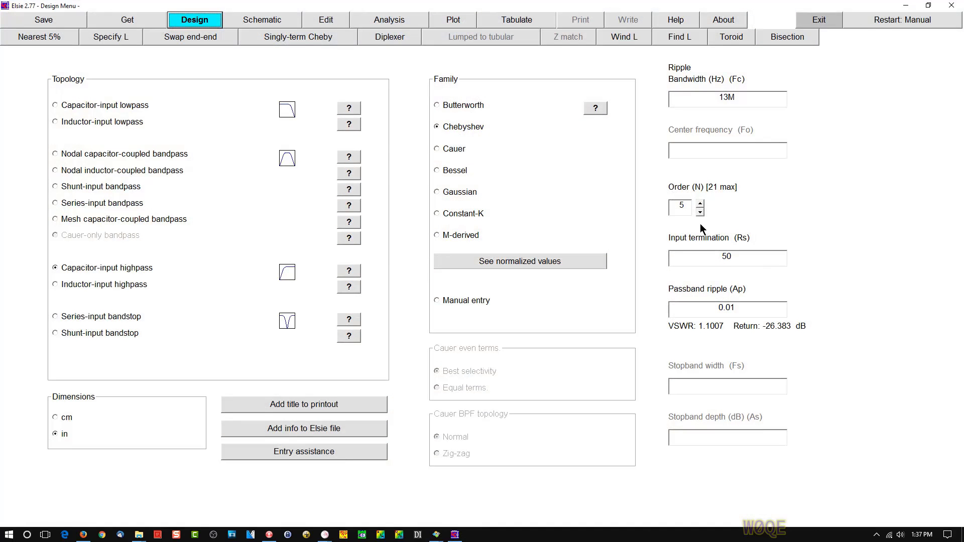
{"action": "left_click", "coordinate": [700, 203]}
{"action": "left_click", "coordinate": [700, 203]}
{"action": "left_click", "coordinate": [700, 203]}
{"action": "left_click", "coordinate": [701, 204]}
{"action": "left_click", "coordinate": [281, 21]}
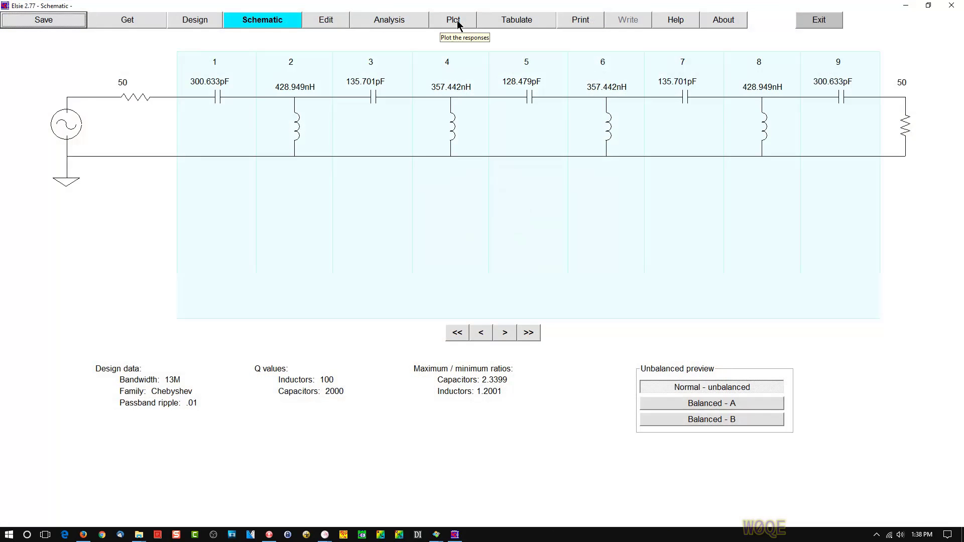
Step: Plot the 9th-order response and probe the curve from about -50 dB to -60 dB and the top
{"action": "left_click", "coordinate": [456, 21]}
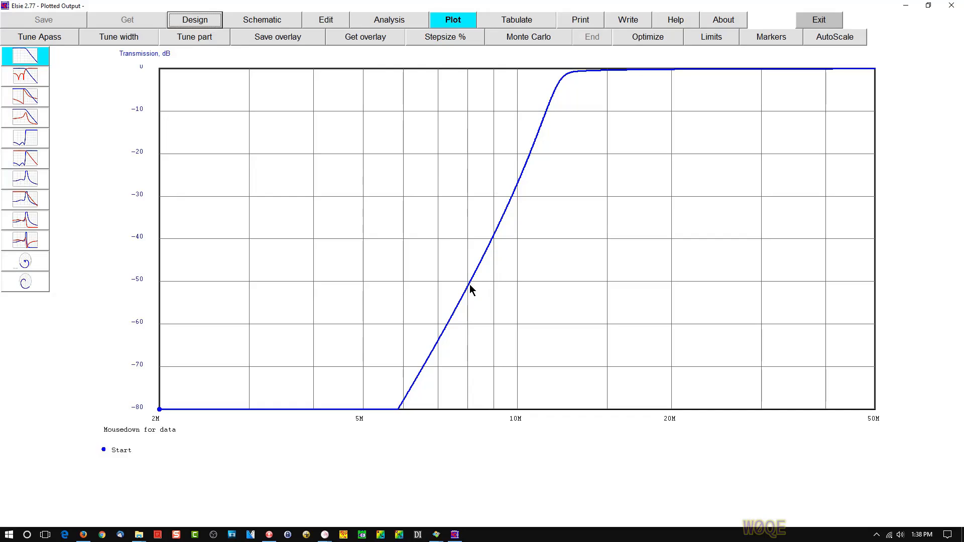
{"action": "left_click", "coordinate": [471, 290]}
{"action": "left_click_drag", "start_coordinate": [470, 286], "coordinate": [447, 334]}
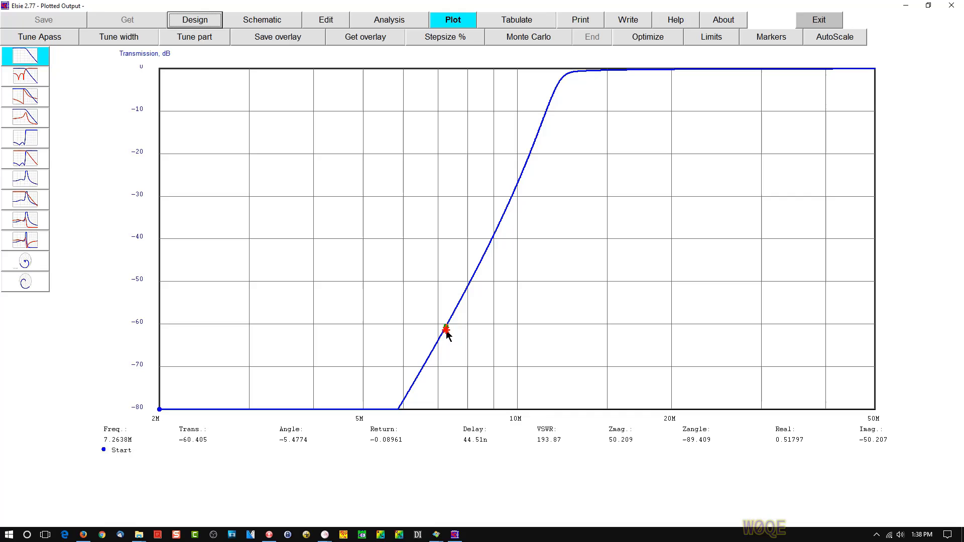
{"action": "left_click_drag", "start_coordinate": [446, 331], "coordinate": [446, 332]}
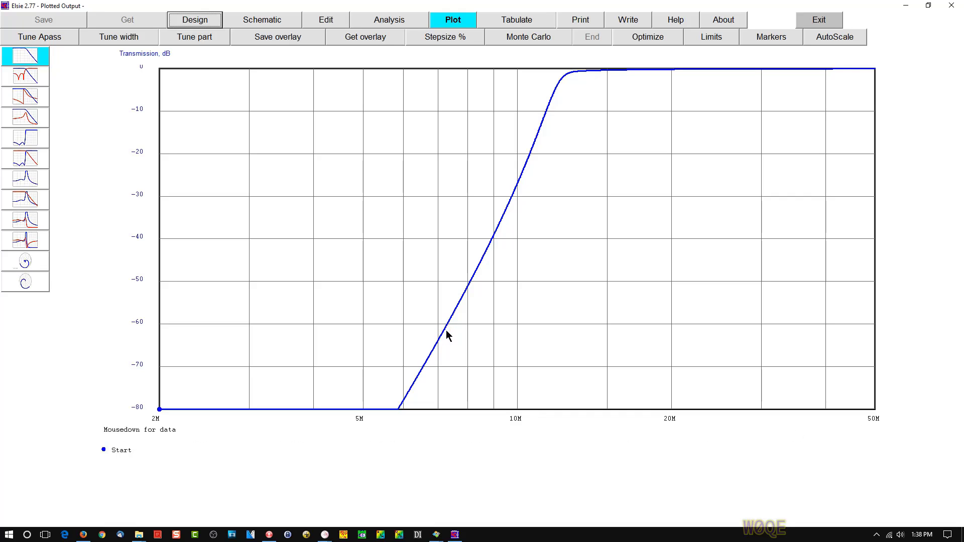
{"action": "mouse_move", "coordinate": [605, 86]}
{"action": "left_mouse_down"}
{"action": "mouse_move", "coordinate": [613, 79]}
{"action": "mouse_move", "coordinate": [588, 83]}
{"action": "mouse_move", "coordinate": [689, 80]}
{"action": "left_mouse_up"}
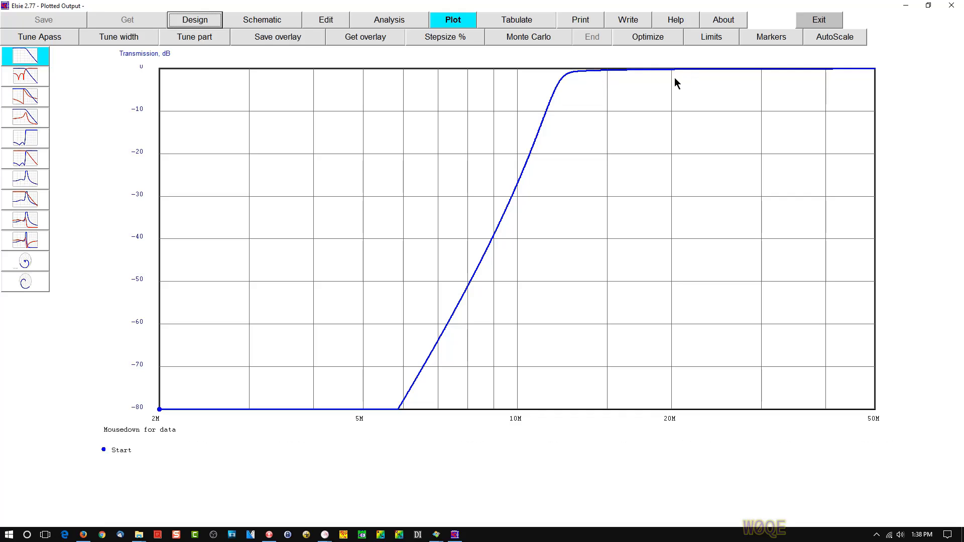
Step: Lower the order back to 5, then plot its response and view the schematic
{"action": "left_click", "coordinate": [177, 20]}
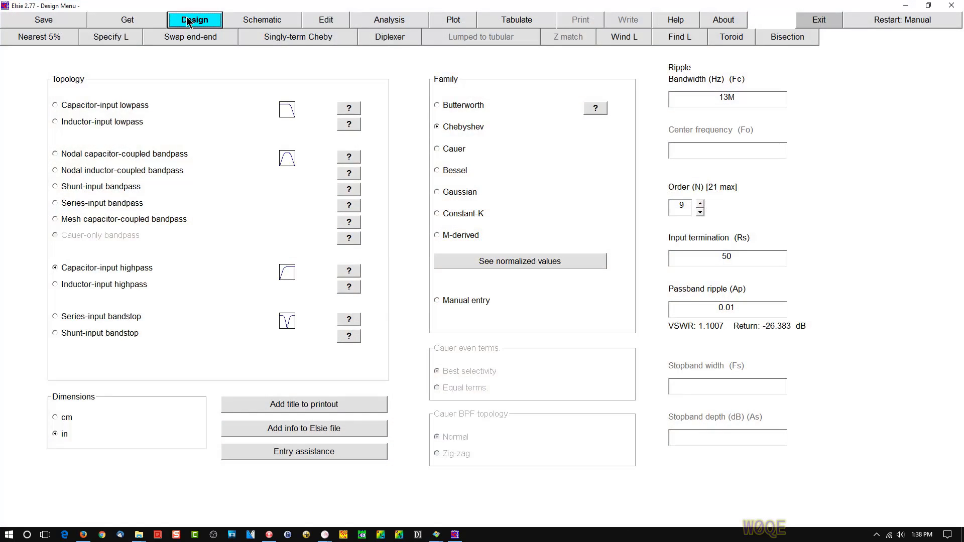
{"action": "left_click", "coordinate": [699, 213]}
{"action": "left_click", "coordinate": [699, 213]}
{"action": "left_click", "coordinate": [700, 213]}
{"action": "left_click", "coordinate": [700, 212]}
{"action": "left_click", "coordinate": [452, 20]}
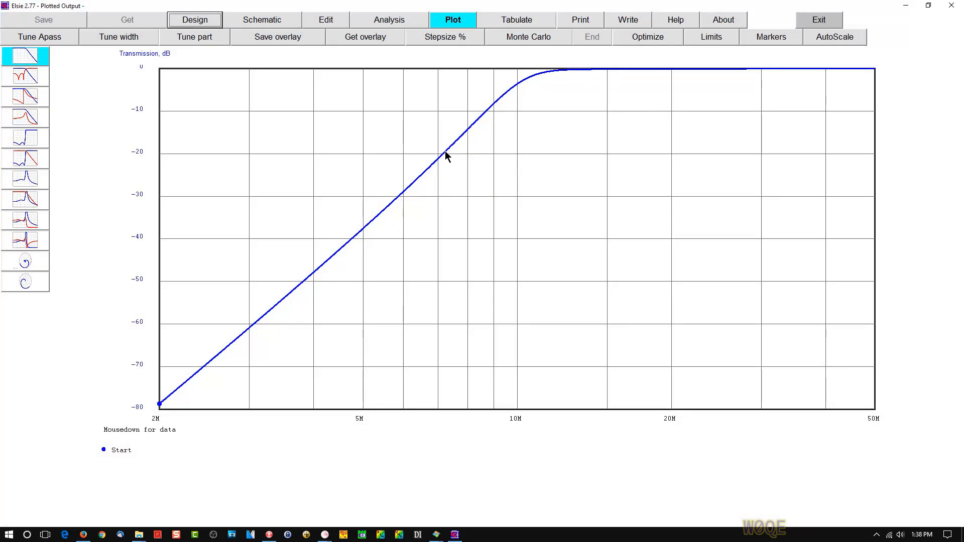
{"action": "left_click", "coordinate": [299, 24]}
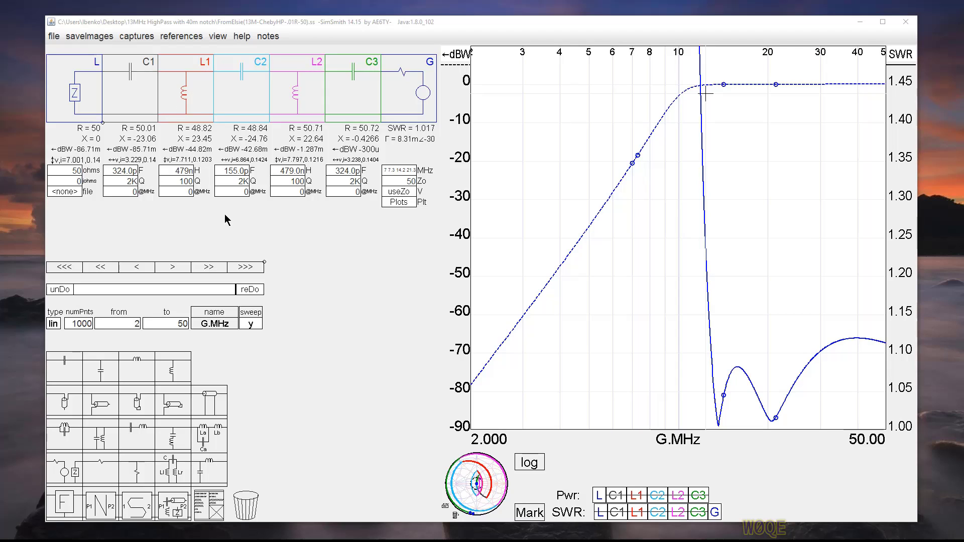
Step: Replace L1 with an LC1 trap of 1u and 479n
{"action": "left_click_drag", "start_coordinate": [172, 445], "coordinate": [204, 118]}
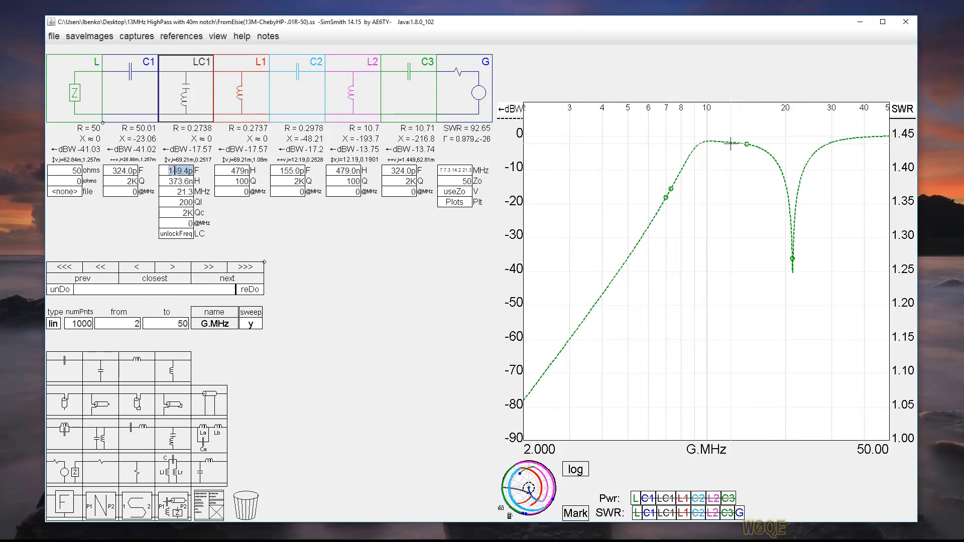
{"action": "mouse_move", "coordinate": [168, 182]}
{"action": "type", "text": "1u"}
{"action": "key", "text": "Tab"}
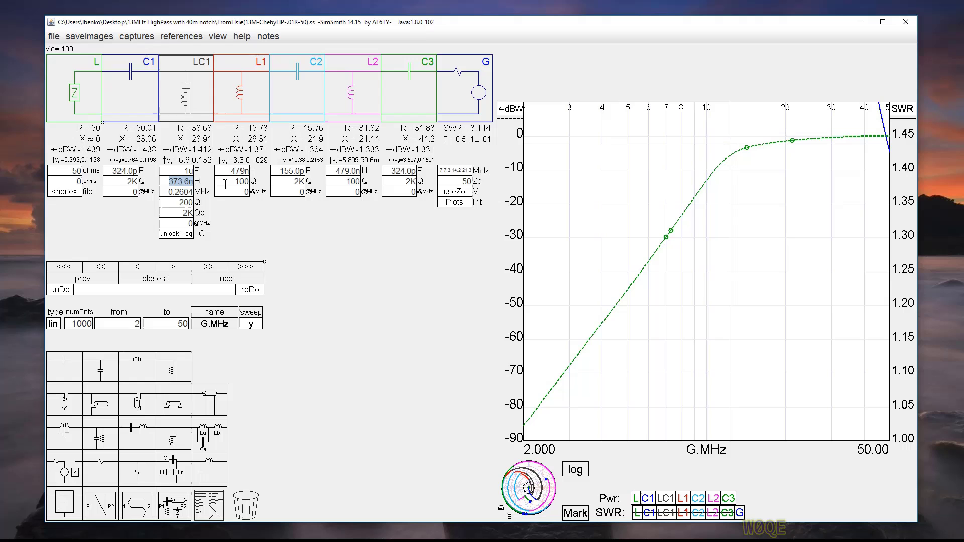
{"action": "type", "text": "479"}
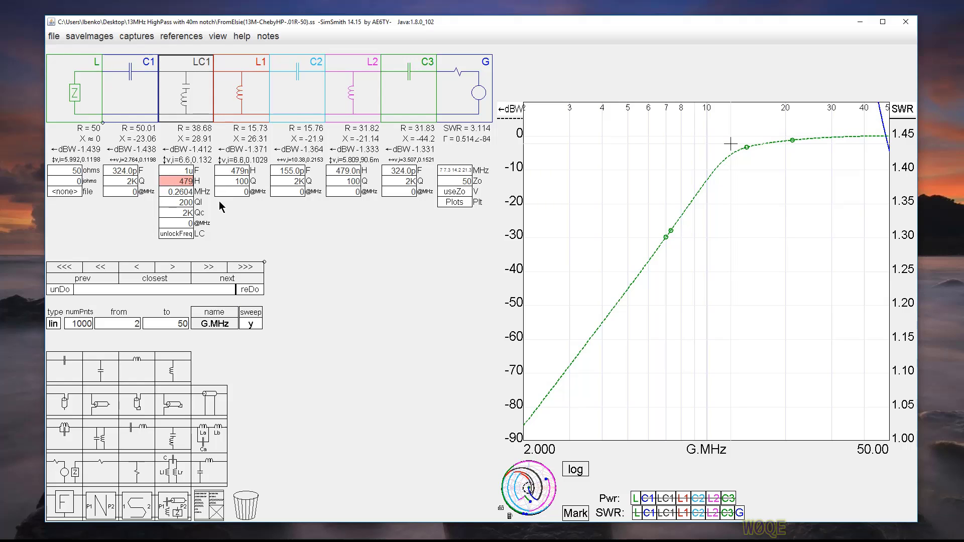
{"action": "type", "text": "n"}
{"action": "key", "text": "Return"}
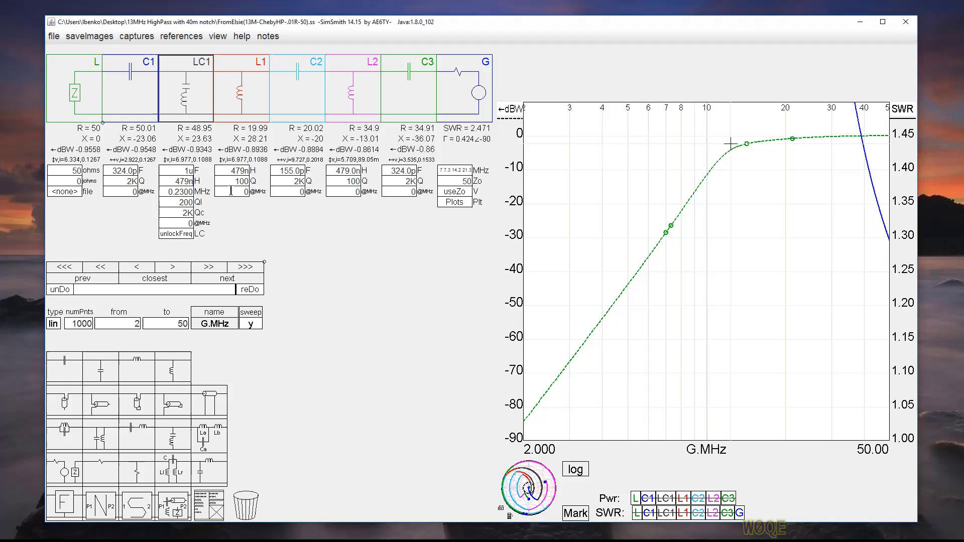
{"action": "left_click", "coordinate": [238, 100]}
{"action": "key", "text": "Delete"}
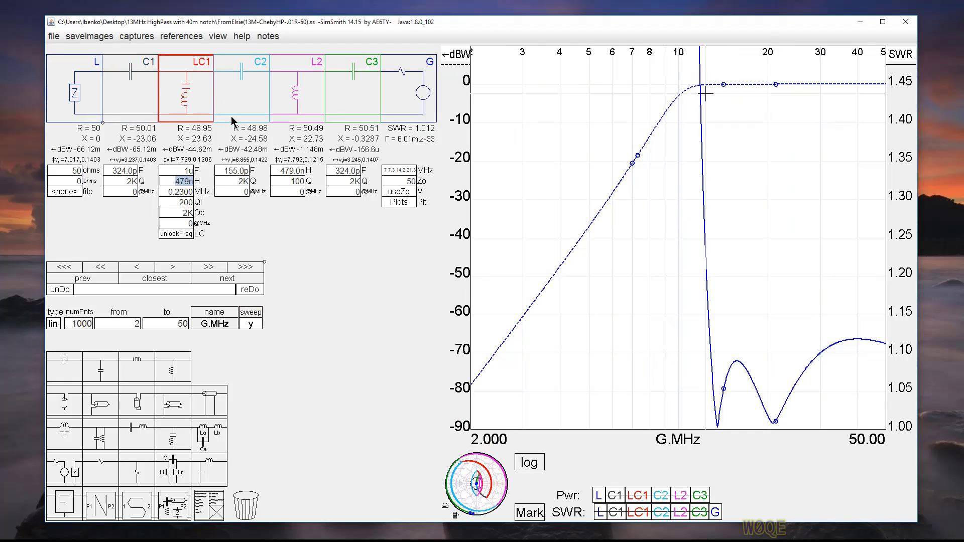
Step: Copy the LC1 trap after C2 and delete the old L2 inductor
{"action": "left_click", "coordinate": [201, 99]}
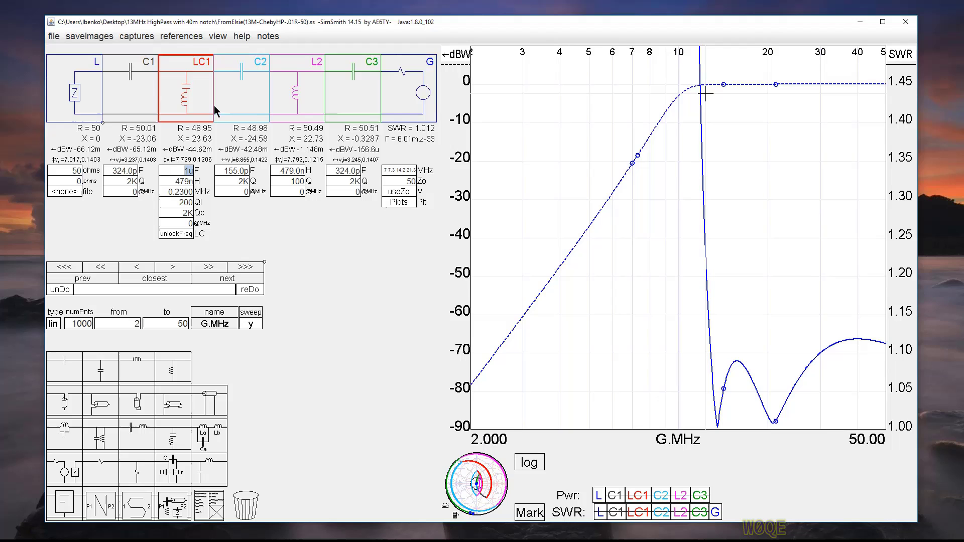
{"action": "left_click_drag", "start_coordinate": [201, 107], "coordinate": [303, 95]}
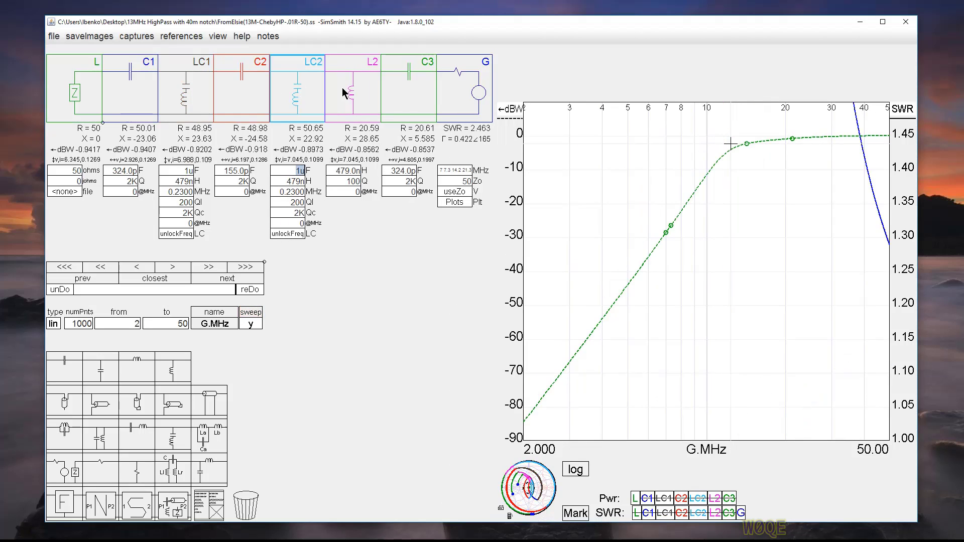
{"action": "left_click", "coordinate": [342, 89]}
{"action": "key", "text": "Delete"}
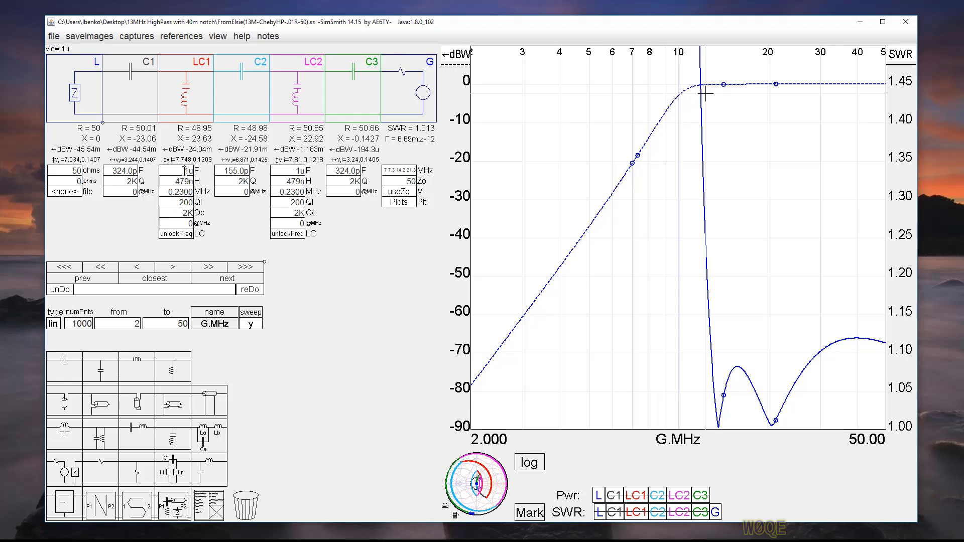
Step: Scroll-tune the trap capacitors down toward 1.047 nF
{"action": "scroll", "coordinate": [181, 168], "scroll_direction": "down", "scroll_amount": 10}
{"action": "scroll", "coordinate": [183, 169], "scroll_direction": "down", "scroll_amount": 10}
{"action": "scroll", "coordinate": [184, 171], "scroll_direction": "down", "scroll_amount": 10}
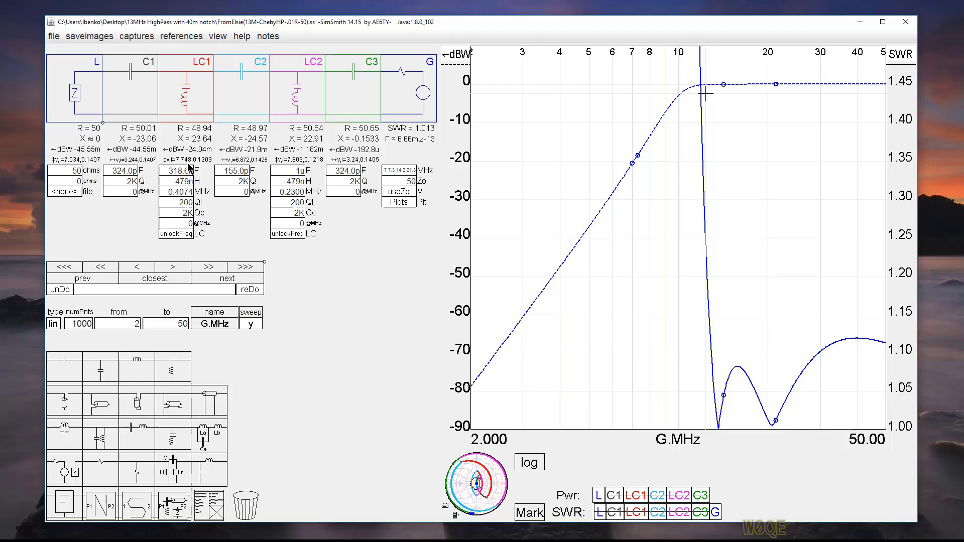
{"action": "scroll", "coordinate": [184, 170], "scroll_direction": "down", "scroll_amount": 15}
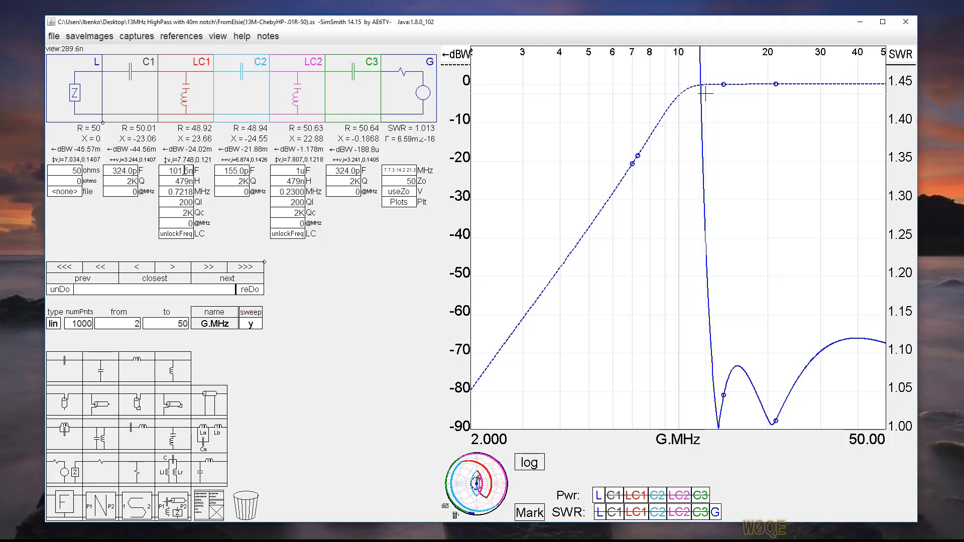
{"action": "scroll", "coordinate": [184, 169], "scroll_direction": "down", "scroll_amount": 10}
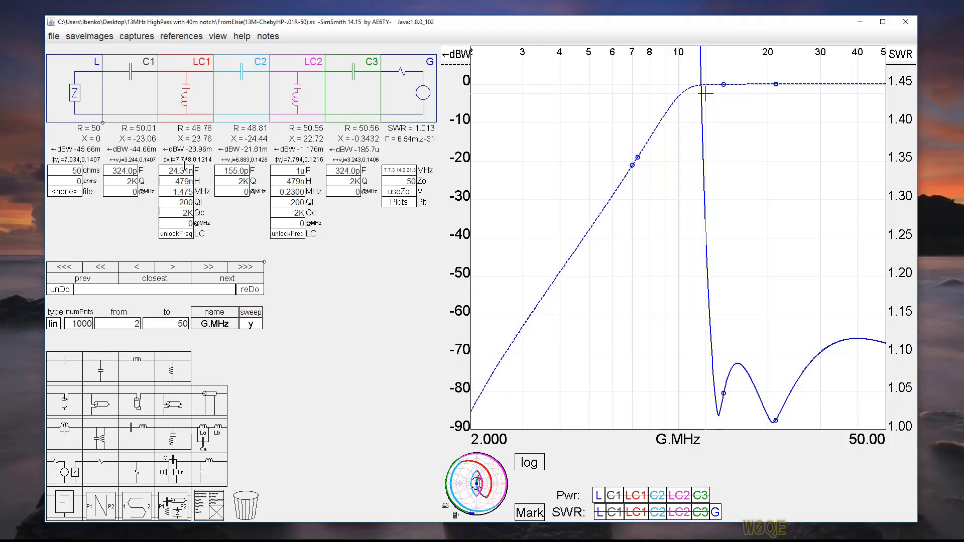
{"action": "scroll", "coordinate": [184, 171], "scroll_direction": "down", "scroll_amount": 5}
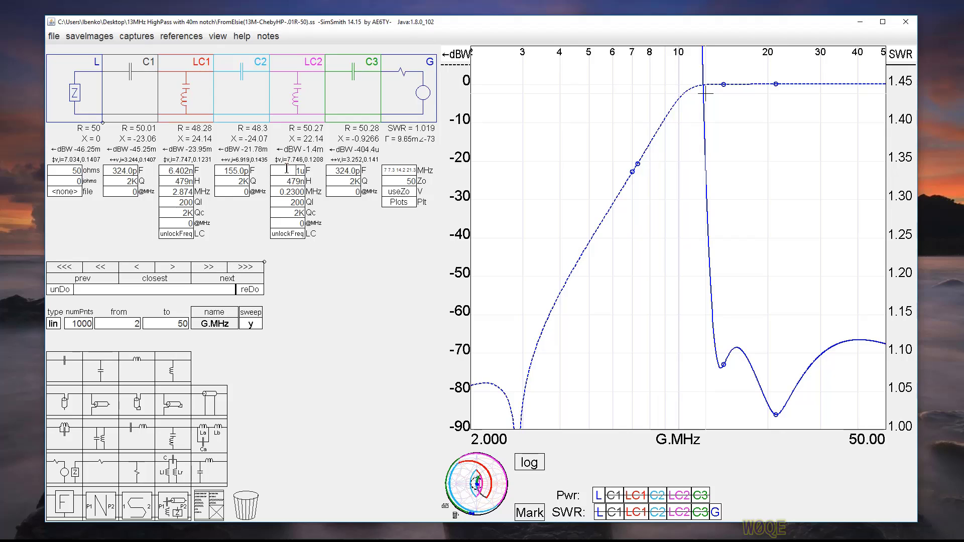
{"action": "scroll", "coordinate": [301, 171], "scroll_direction": "down", "scroll_amount": 3}
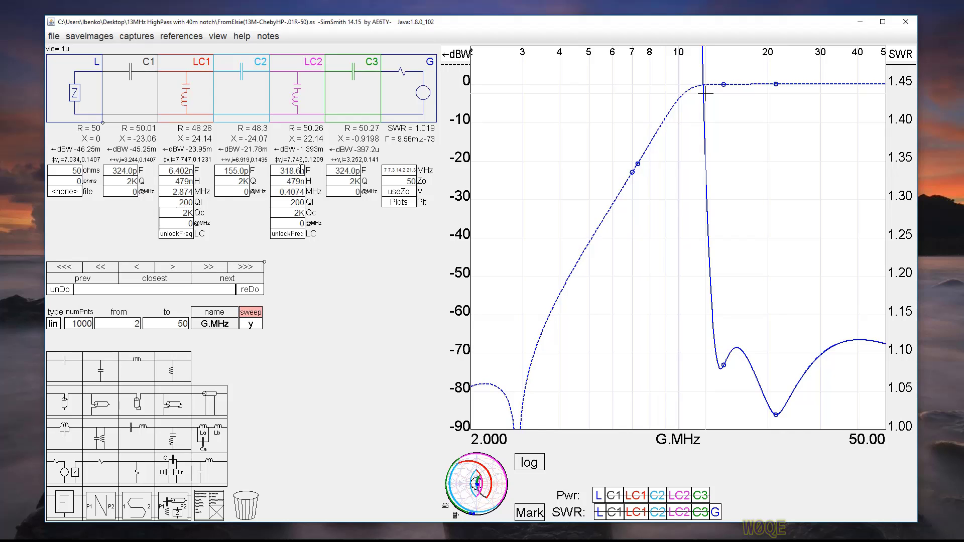
{"action": "scroll", "coordinate": [301, 169], "scroll_direction": "down", "scroll_amount": 5}
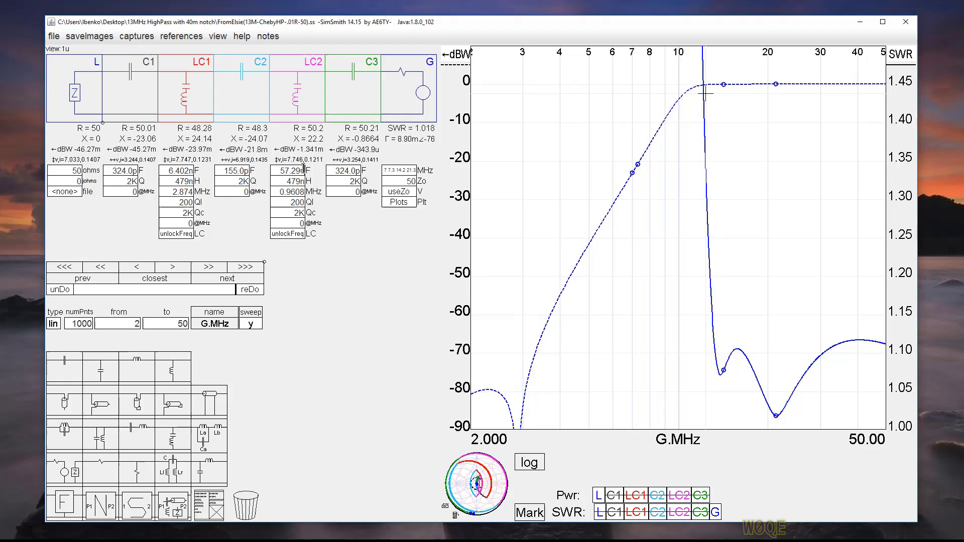
{"action": "scroll", "coordinate": [303, 169], "scroll_direction": "down", "scroll_amount": 4}
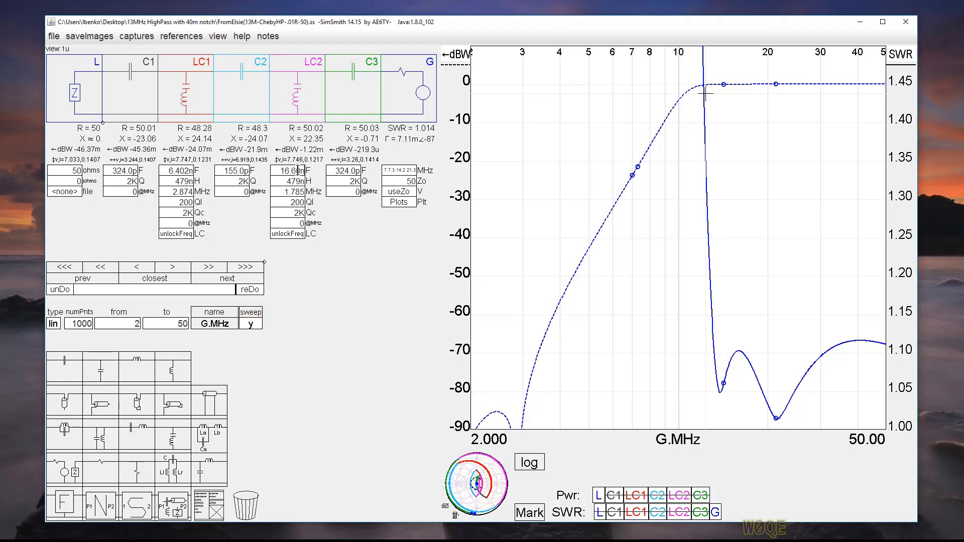
{"action": "scroll", "coordinate": [298, 170], "scroll_direction": "down", "scroll_amount": 5}
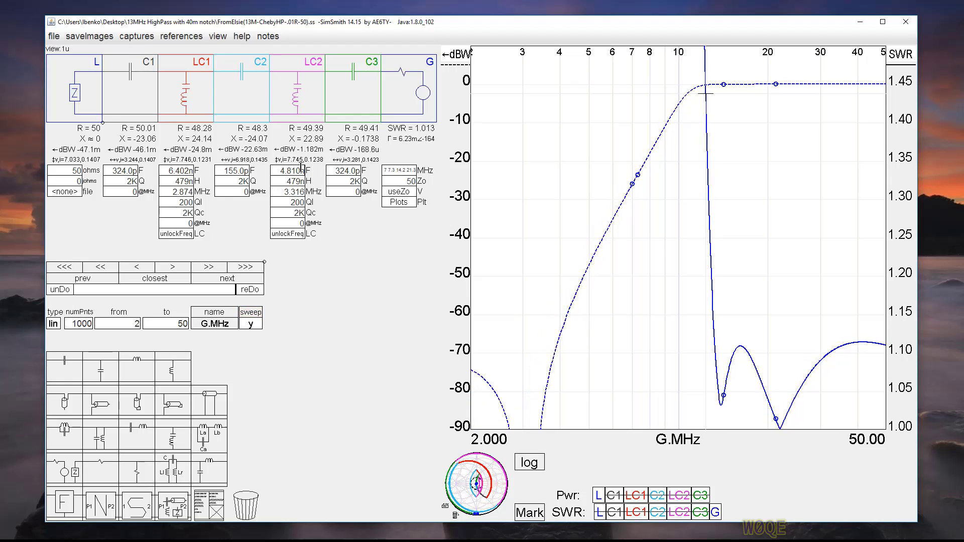
{"action": "scroll", "coordinate": [303, 169], "scroll_direction": "down", "scroll_amount": 3}
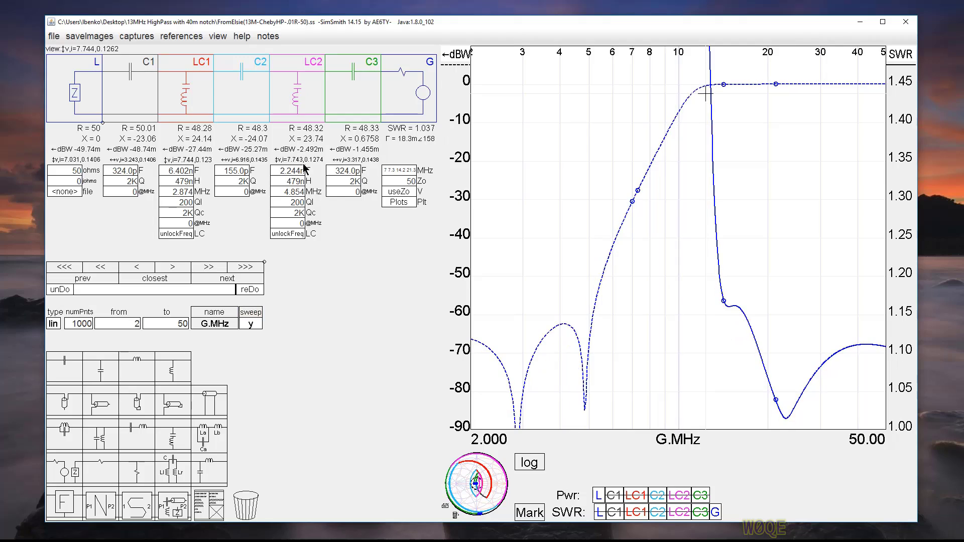
{"action": "scroll", "coordinate": [304, 170], "scroll_direction": "down", "scroll_amount": 1}
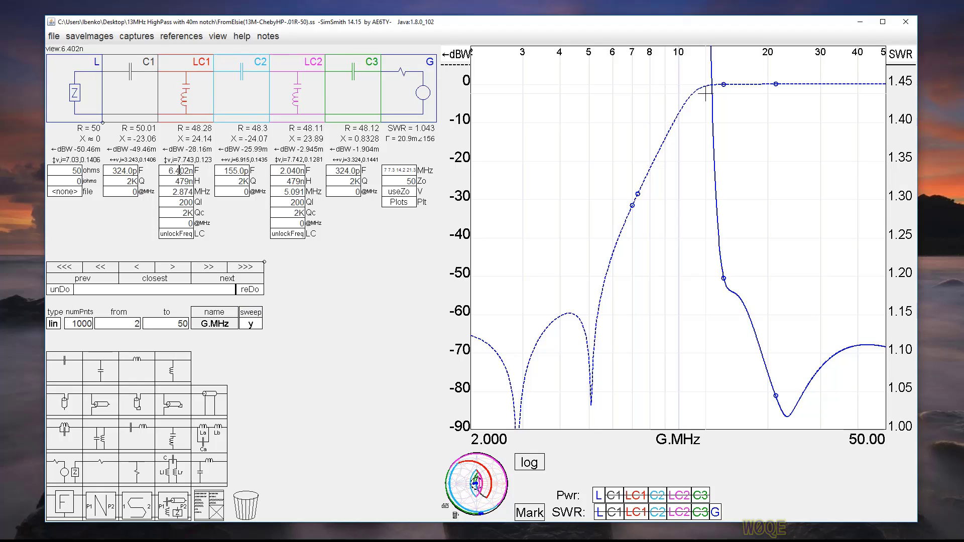
Step: Bring LC1's capacitor to 1.047n for 7.107 MHz resonance and select its frequency decimals
{"action": "left_click_drag", "start_coordinate": [179, 167], "coordinate": [191, 167]}
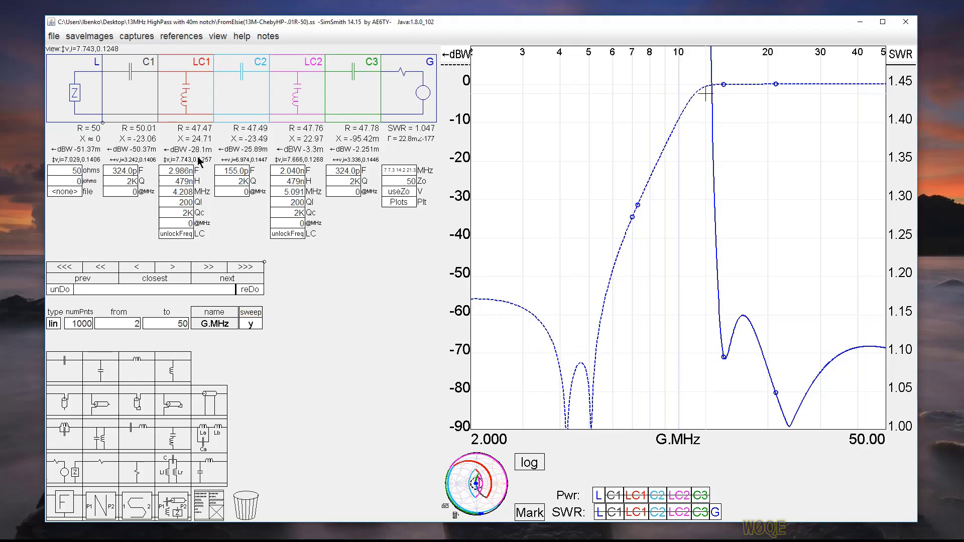
{"action": "scroll", "coordinate": [184, 172], "scroll_direction": "down", "scroll_amount": 5}
{"action": "scroll", "coordinate": [184, 172], "scroll_direction": "down", "scroll_amount": 2}
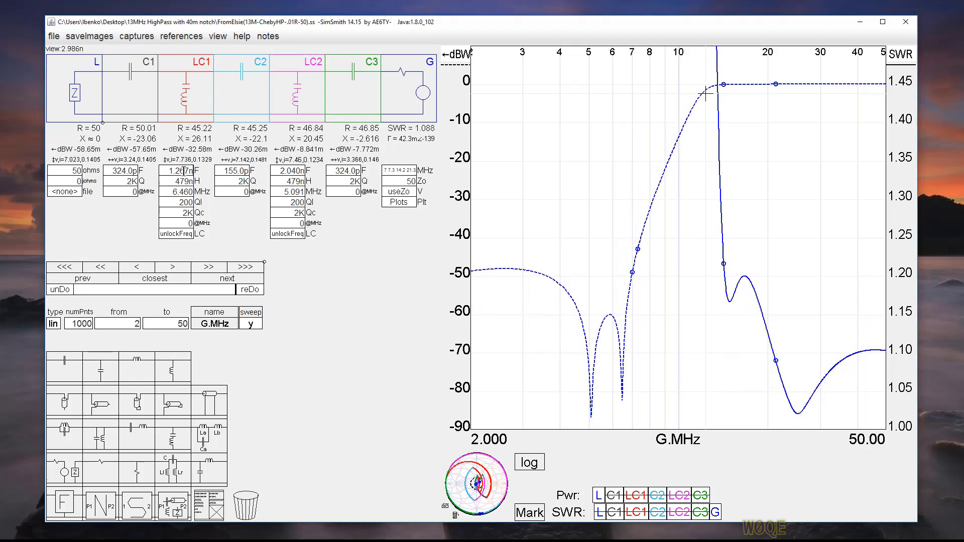
{"action": "scroll", "coordinate": [286, 171], "scroll_direction": "down", "scroll_amount": 3}
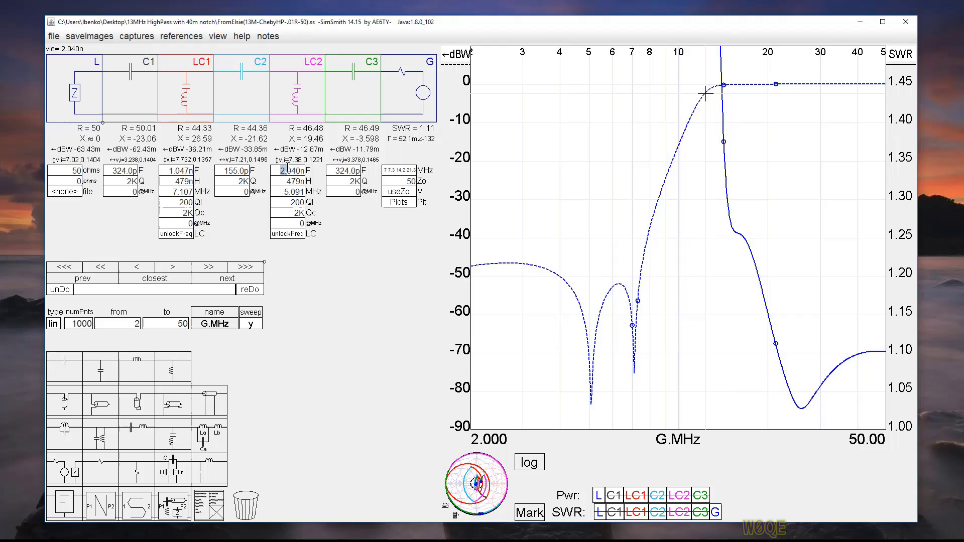
{"action": "scroll", "coordinate": [286, 171], "scroll_direction": "down", "scroll_amount": 1}
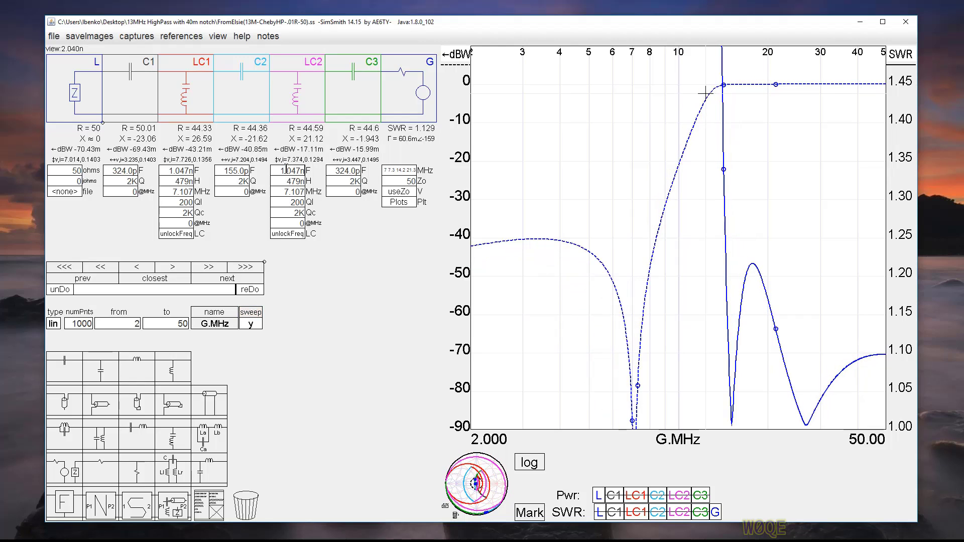
{"action": "left_click", "coordinate": [179, 194]}
{"action": "left_click_drag", "start_coordinate": [179, 193], "coordinate": [195, 193]}
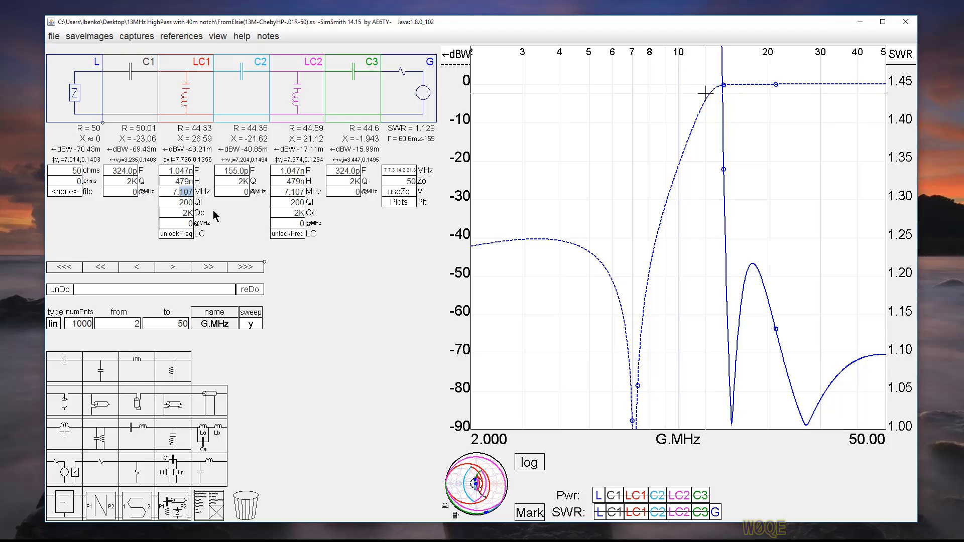
Step: Lock LC1 at 7.05 MHz and LC2 at 7.25 MHz to stagger the notches
{"action": "type", "text": "0"}
{"action": "left_click", "coordinate": [185, 235]}
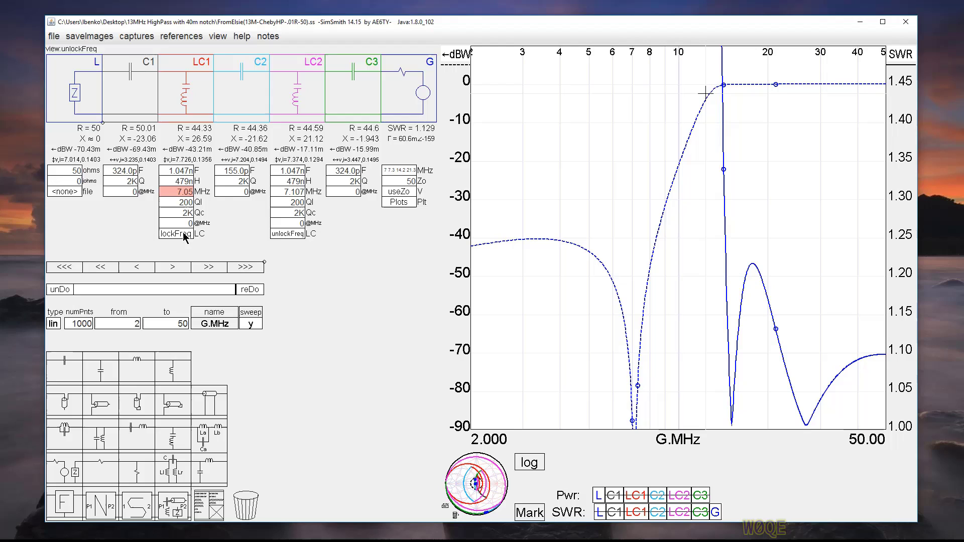
{"action": "left_click_drag", "start_coordinate": [275, 191], "coordinate": [309, 191]}
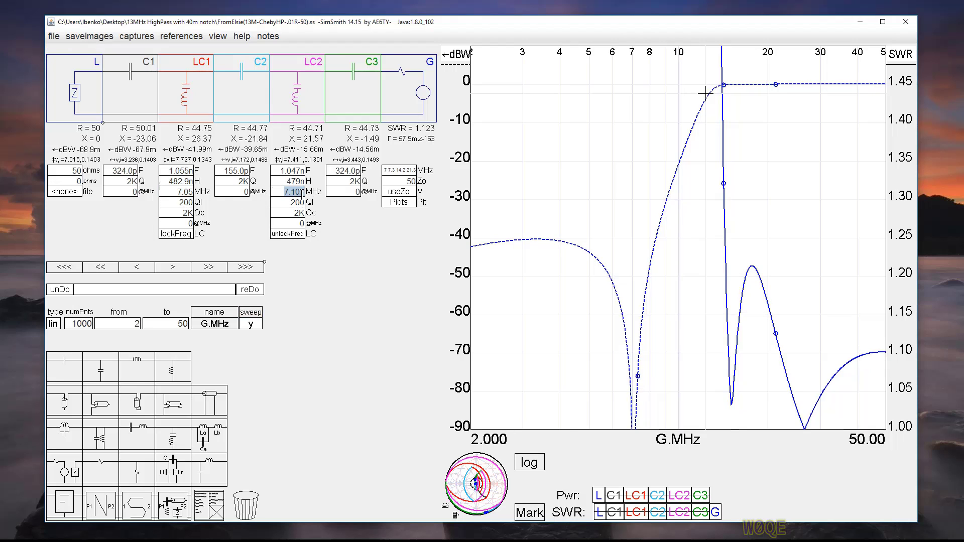
{"action": "type", "text": "7.25"}
{"action": "left_click", "coordinate": [291, 234]}
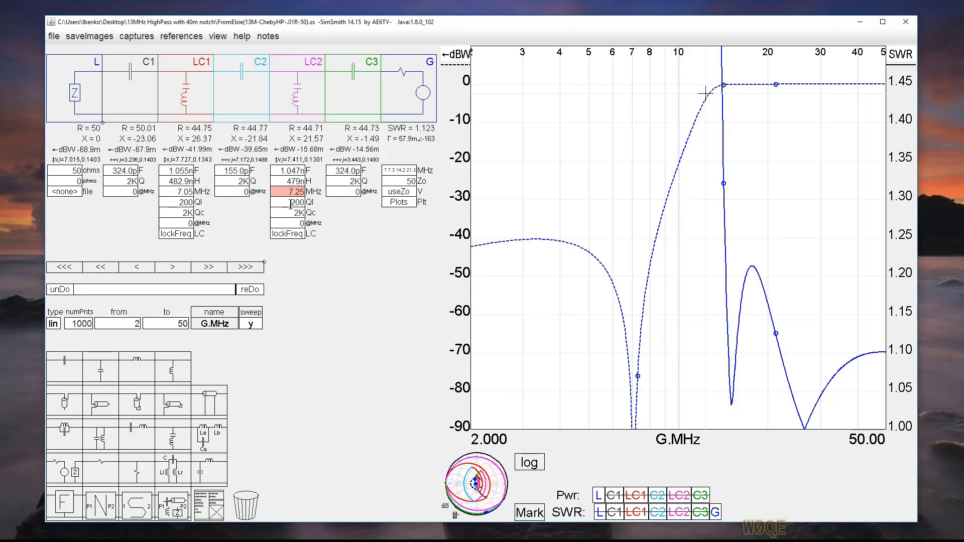
{"action": "key", "text": "Return"}
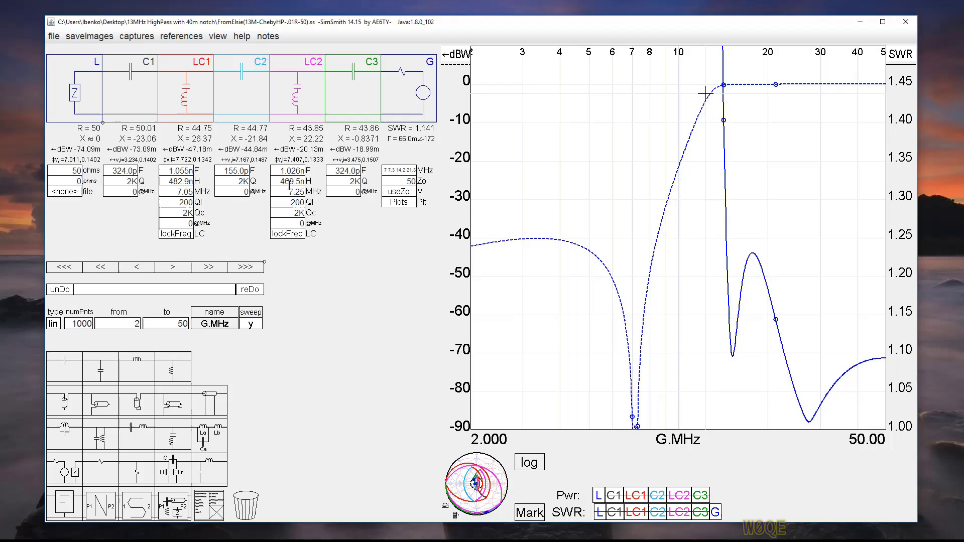
{"action": "left_click_drag", "start_coordinate": [164, 183], "coordinate": [194, 185]}
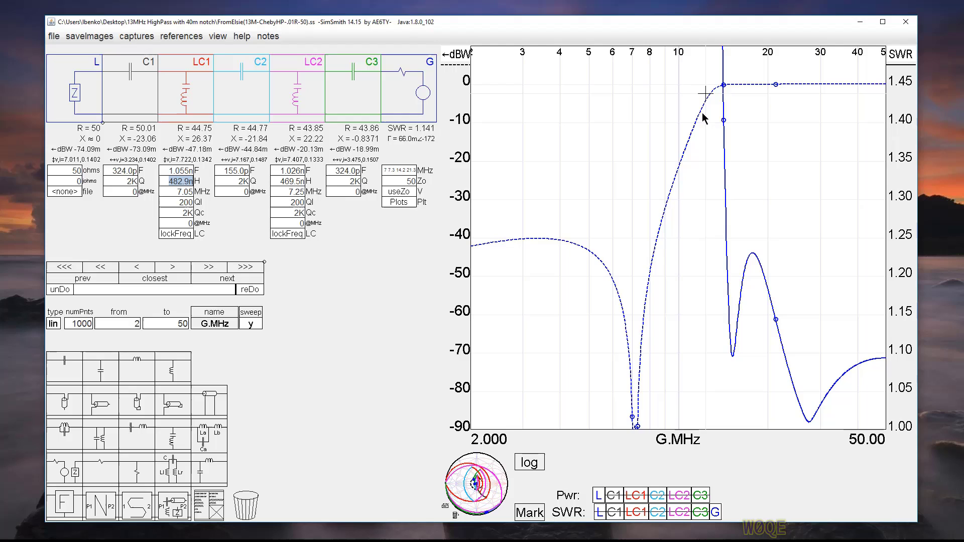
Step: Place a marker on the response and move it to 14.16 MHz, reading −0.311 dBW
{"action": "left_click", "coordinate": [735, 86]}
{"action": "left_click_drag", "start_coordinate": [735, 85], "coordinate": [723, 86]}
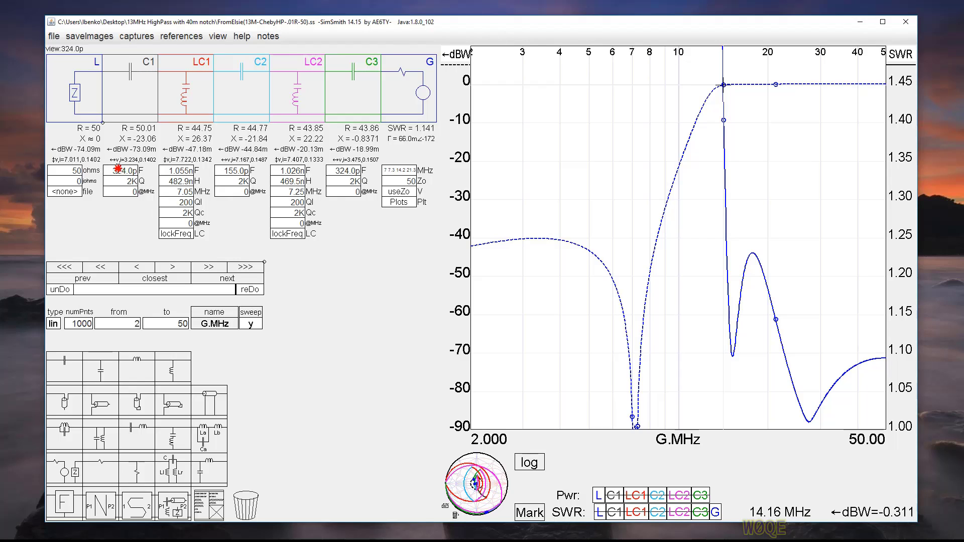
{"action": "double_click", "coordinate": [117, 170]}
Step: Raise C1 to 431.2p and paste the same value into C3
{"action": "left_click_drag", "start_coordinate": [125, 172], "coordinate": [274, 166]}
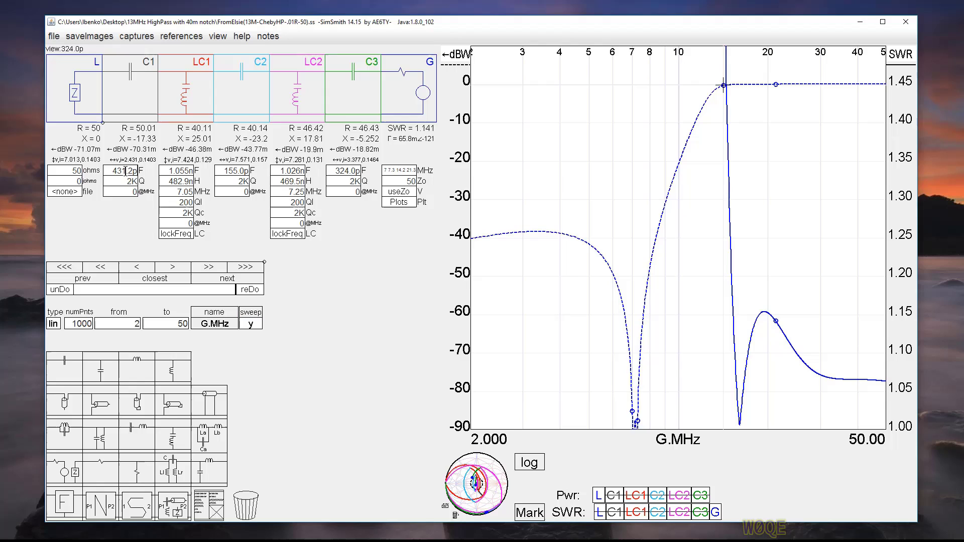
{"action": "scroll", "coordinate": [341, 171], "scroll_direction": "down", "scroll_amount": 3}
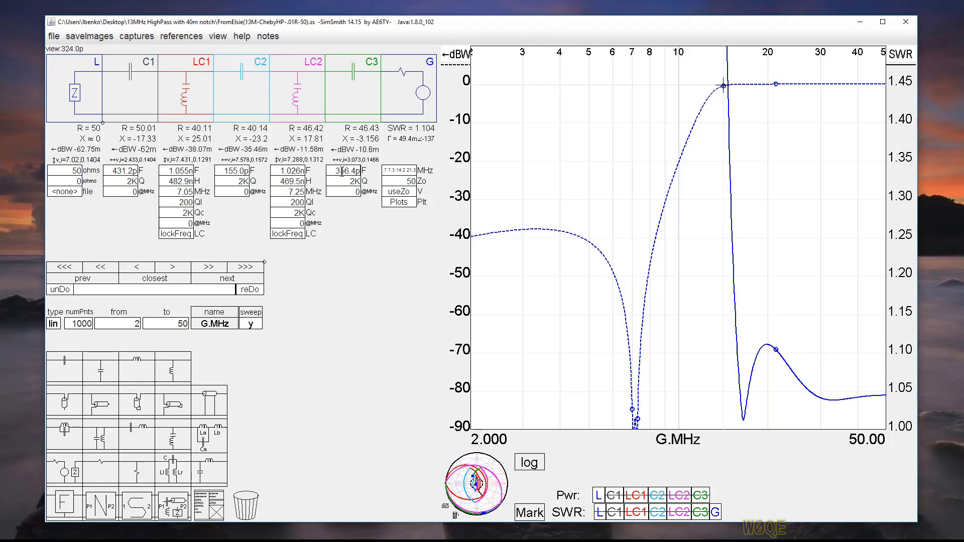
{"action": "type", "text": "431.2p"}
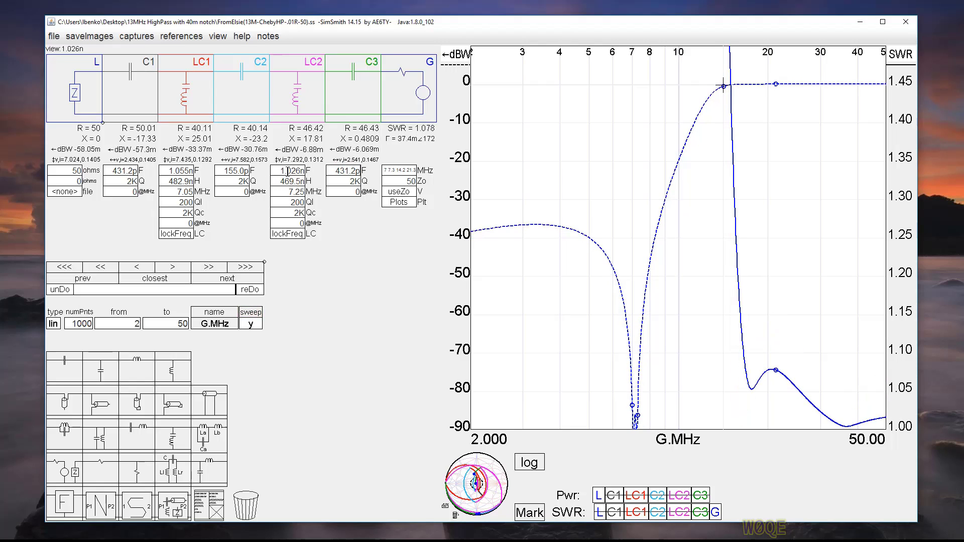
{"action": "scroll", "coordinate": [236, 173], "scroll_direction": "up", "scroll_amount": 10}
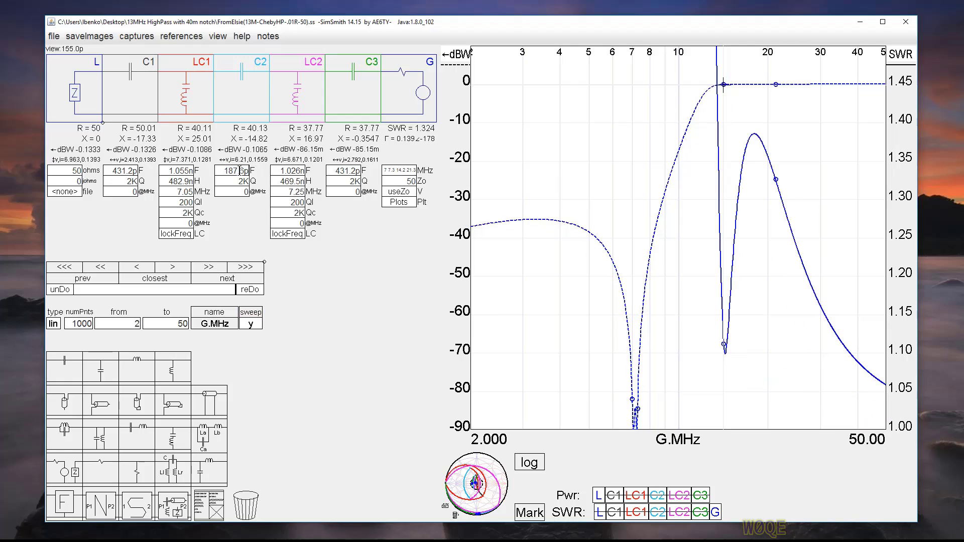
Step: Retune LC1's inductance to 642.7n and LC2's to 625.0n
{"action": "mouse_move", "coordinate": [175, 183]}
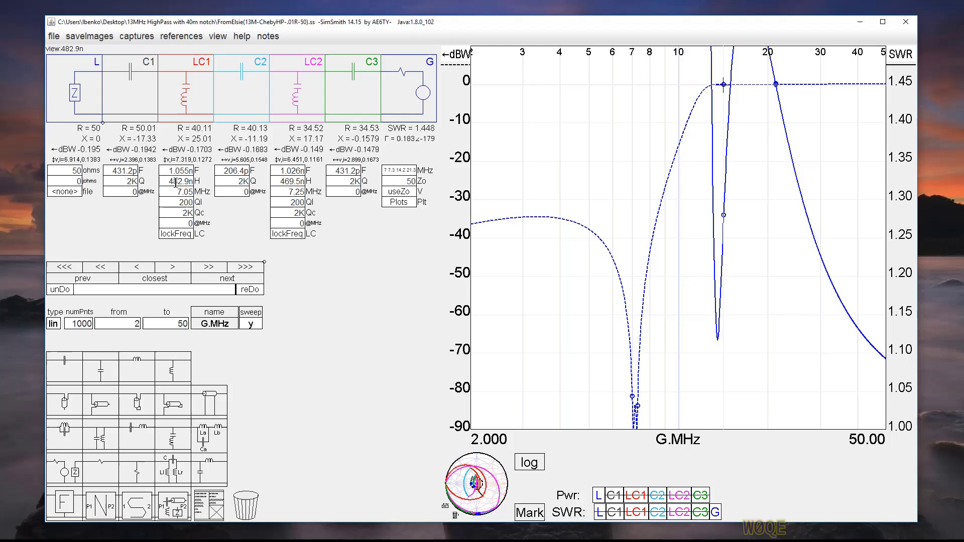
{"action": "double_click", "coordinate": [175, 184]}
{"action": "mouse_move", "coordinate": [180, 185]}
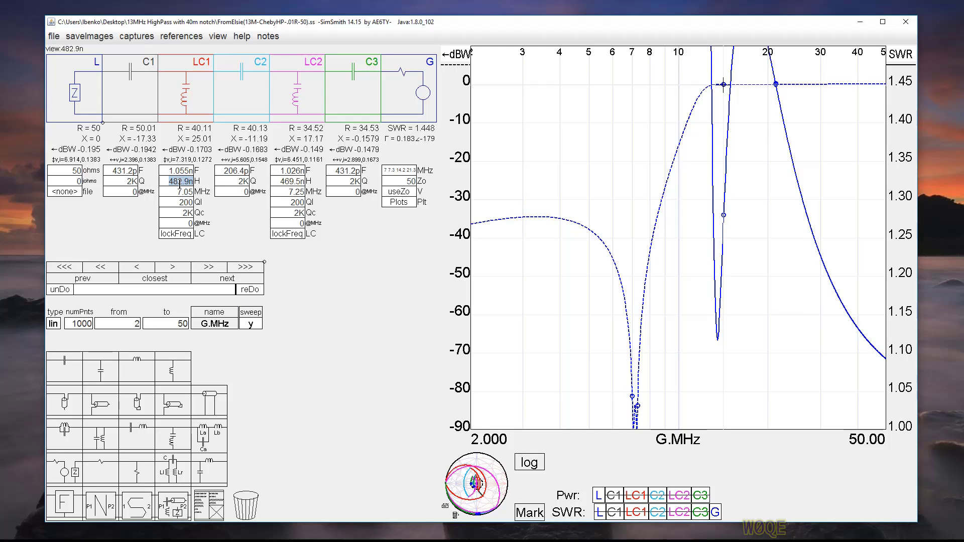
{"action": "scroll", "coordinate": [180, 184], "scroll_direction": "up", "scroll_amount": 10}
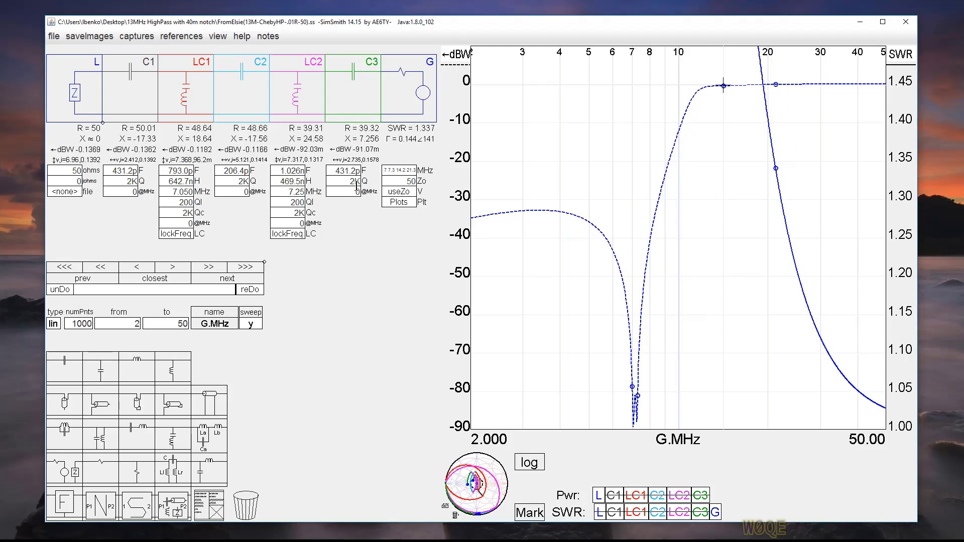
{"action": "double_click", "coordinate": [288, 182]}
{"action": "scroll", "coordinate": [288, 181], "scroll_direction": "up", "scroll_amount": 10}
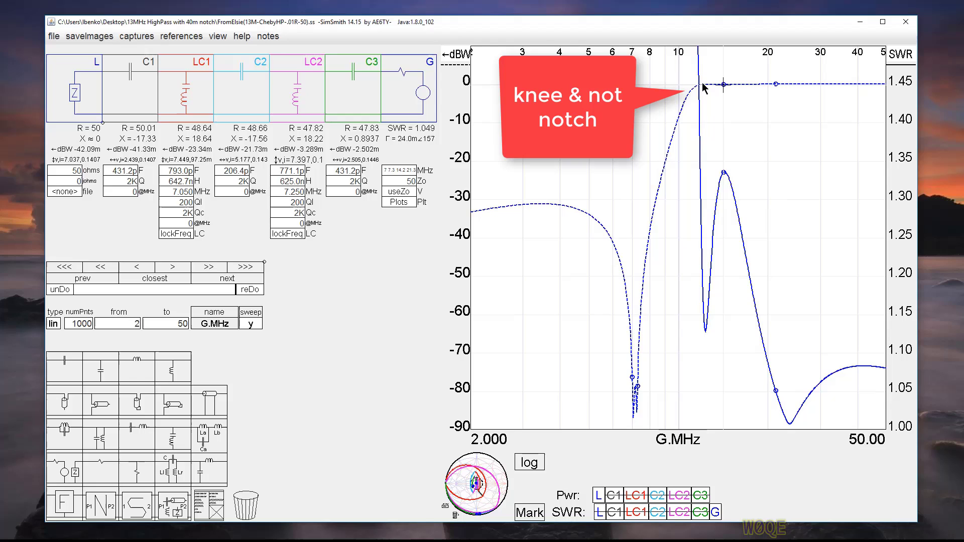
Step: Probe the passband trace, reading about −0.170 dBW at 14.54 MHz
{"action": "mouse_move", "coordinate": [724, 90]}
{"action": "left_mouse_down"}
{"action": "mouse_move", "coordinate": [777, 91]}
{"action": "mouse_move", "coordinate": [724, 91]}
{"action": "left_mouse_up"}
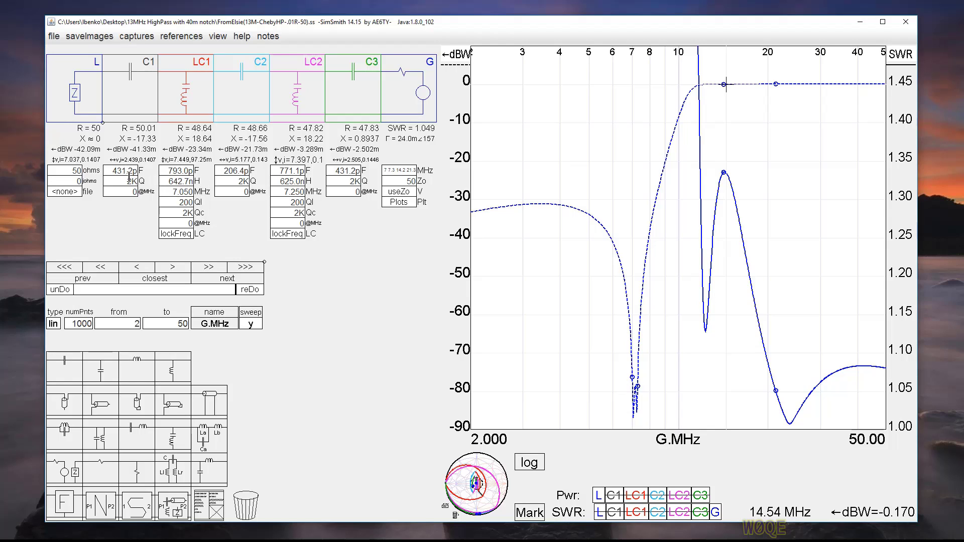
Step: Scroll-tune C1 to 531.6p, C3 to 510.8p and C2 to 196.4p, bringing SWR near 1.031
{"action": "scroll", "coordinate": [125, 170], "scroll_direction": "up", "scroll_amount": 4}
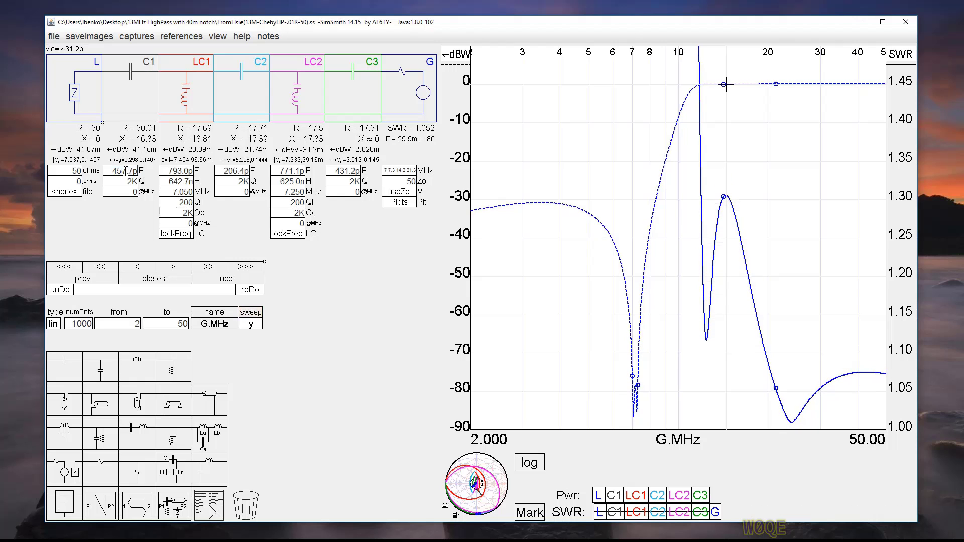
{"action": "scroll", "coordinate": [125, 171], "scroll_direction": "up", "scroll_amount": 1}
{"action": "scroll", "coordinate": [345, 171], "scroll_direction": "up", "scroll_amount": 5}
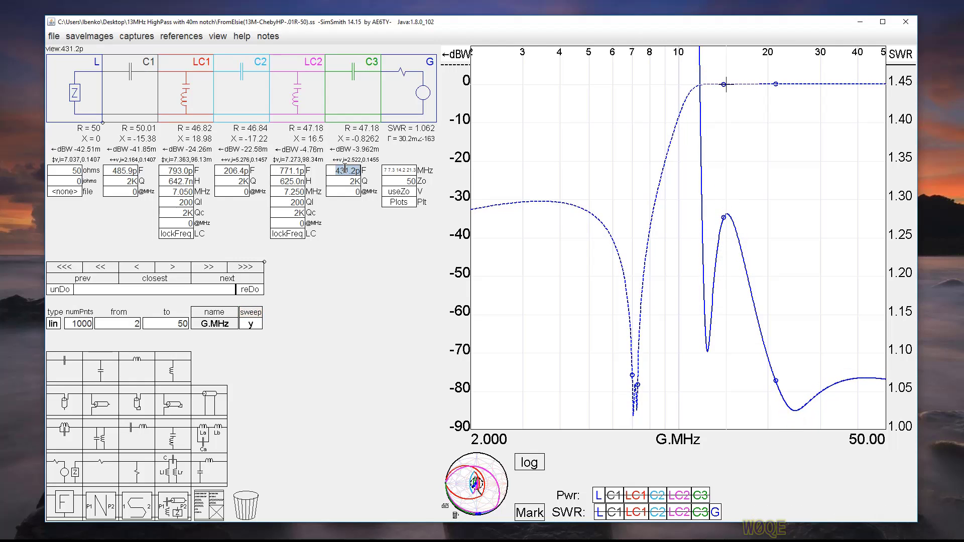
{"action": "scroll", "coordinate": [347, 170], "scroll_direction": "up", "scroll_amount": 2}
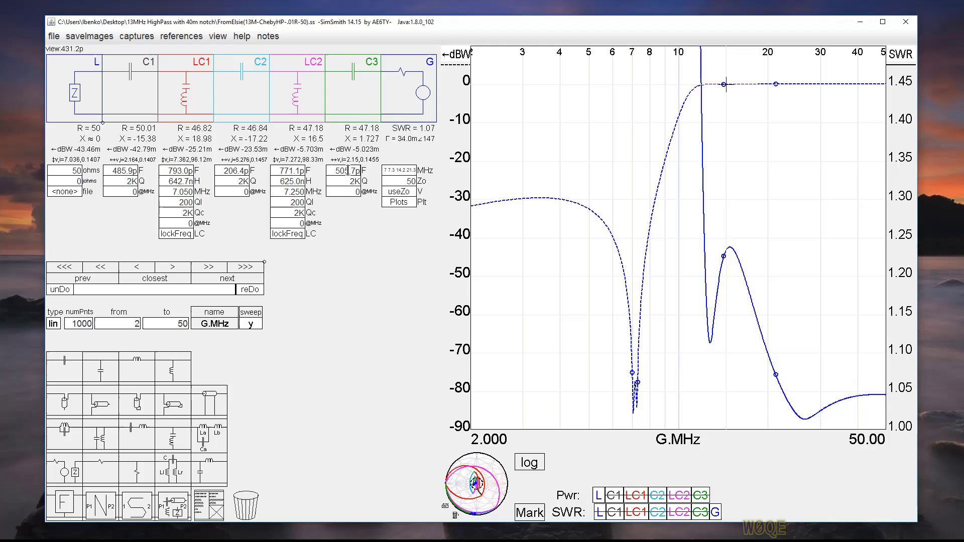
{"action": "scroll", "coordinate": [126, 171], "scroll_direction": "up", "scroll_amount": 1}
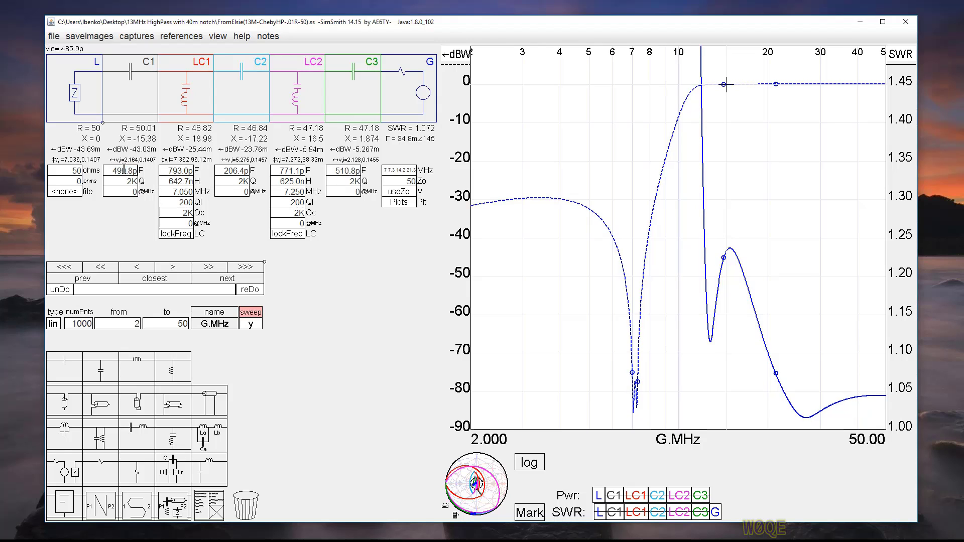
{"action": "scroll", "coordinate": [121, 171], "scroll_direction": "up", "scroll_amount": 1}
{"action": "scroll", "coordinate": [121, 172], "scroll_direction": "up", "scroll_amount": 5}
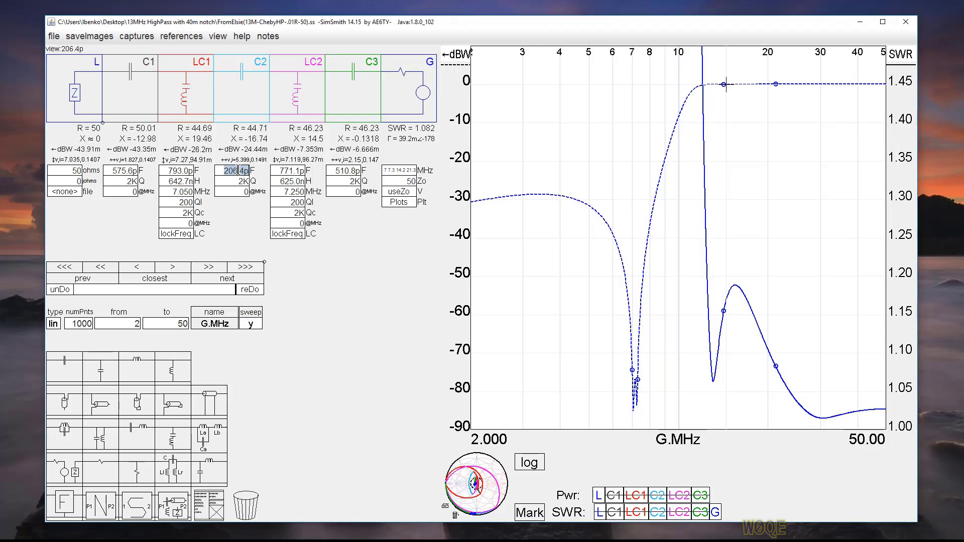
{"action": "scroll", "coordinate": [239, 172], "scroll_direction": "down", "scroll_amount": 1}
{"action": "scroll", "coordinate": [234, 172], "scroll_direction": "down", "scroll_amount": 2}
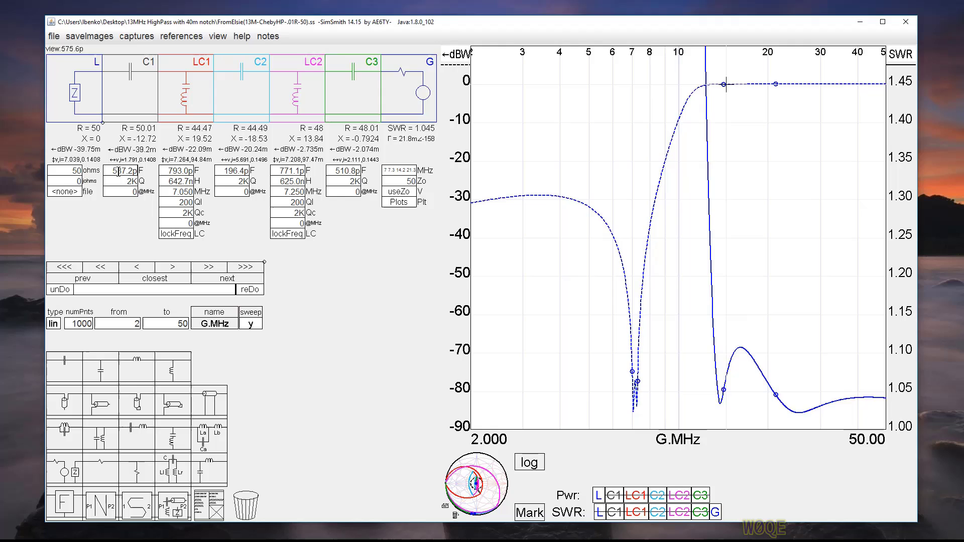
{"action": "scroll", "coordinate": [118, 173], "scroll_direction": "up", "scroll_amount": 3}
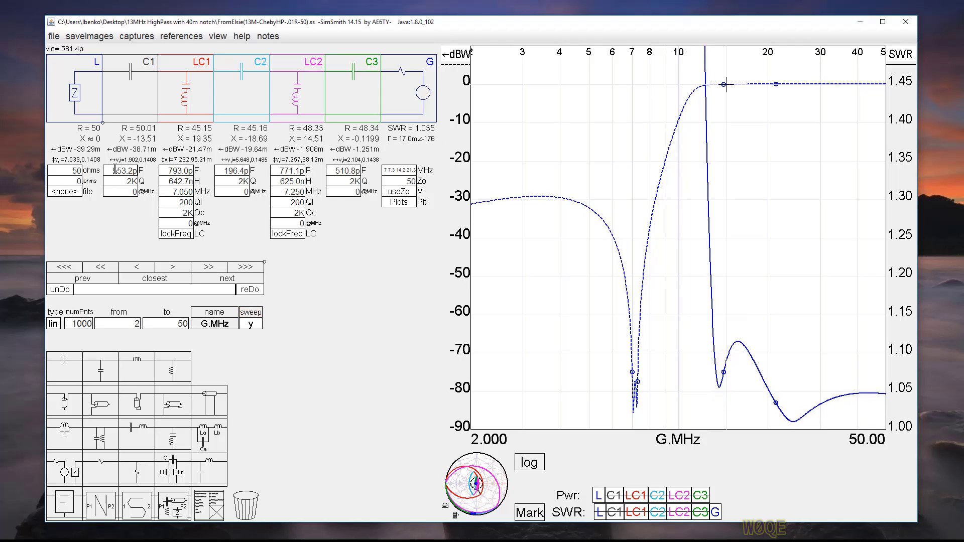
{"action": "scroll", "coordinate": [116, 170], "scroll_direction": "down", "scroll_amount": 1}
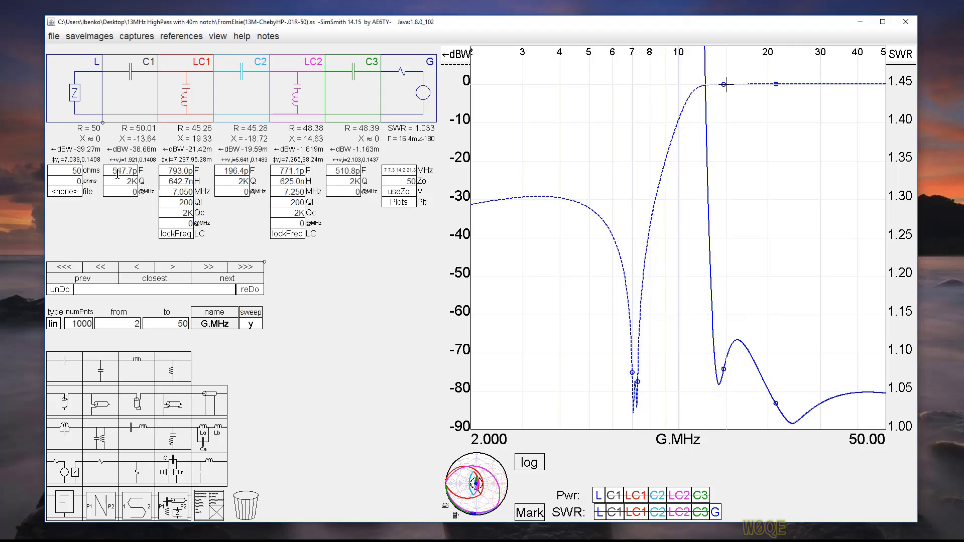
{"action": "scroll", "coordinate": [117, 173], "scroll_direction": "down", "scroll_amount": 3}
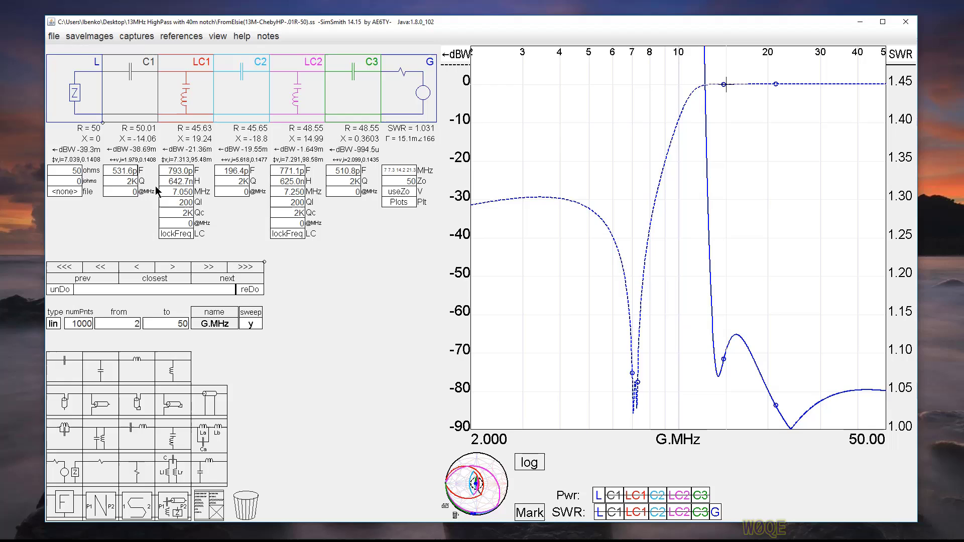
Step: Set LC1's trap inductor to 667 nH and LC2's to 654 nH, lowering SWR to 1.011
{"action": "left_click", "coordinate": [165, 181]}
{"action": "mouse_move", "coordinate": [166, 181]}
{"action": "left_mouse_down"}
{"action": "mouse_move", "coordinate": [192, 183]}
{"action": "mouse_move", "coordinate": [162, 182]}
{"action": "left_mouse_up"}
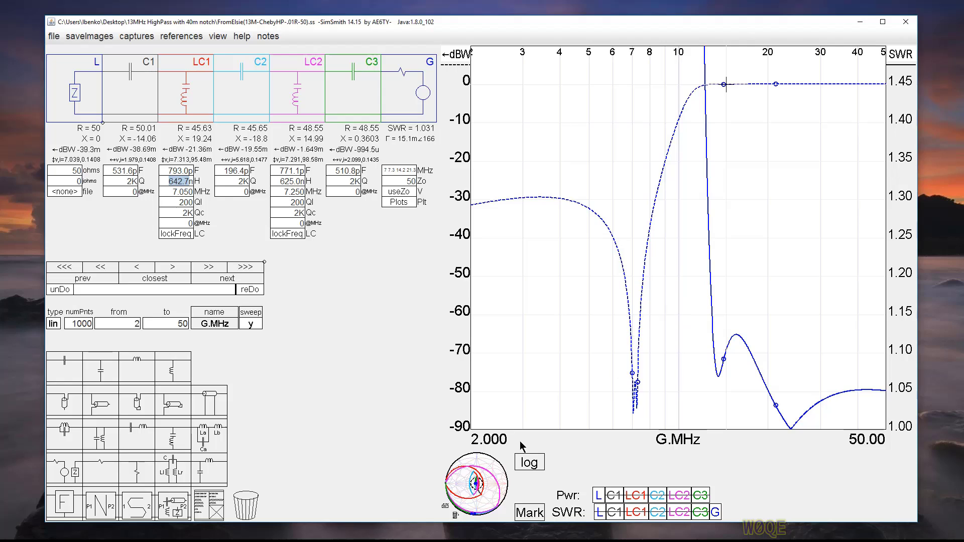
{"action": "type", "text": "6n"}
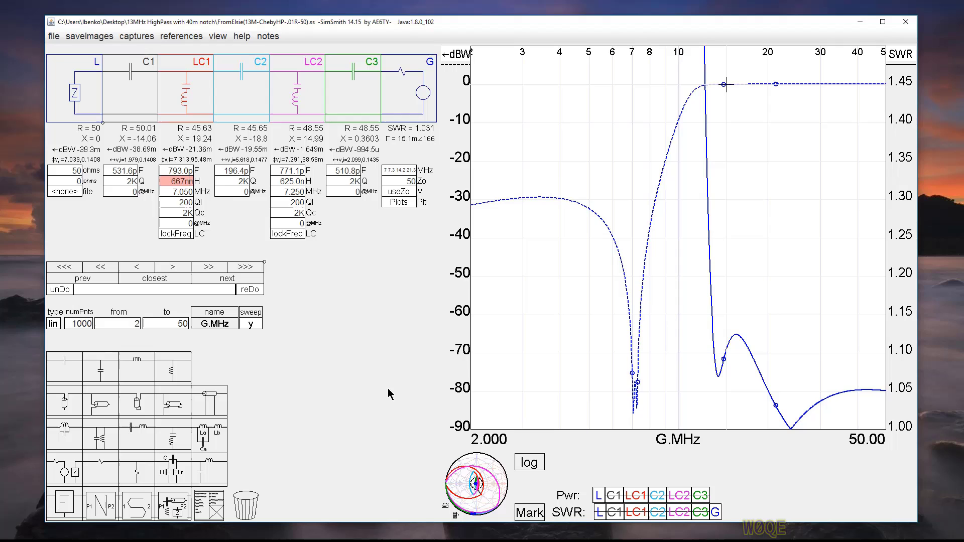
{"action": "left_click", "coordinate": [279, 180]}
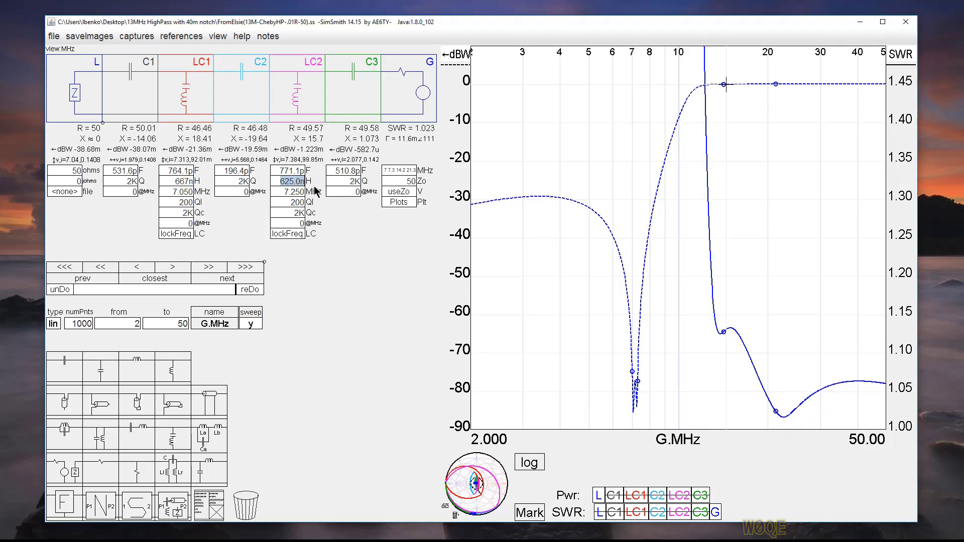
{"action": "type", "text": "654n"}
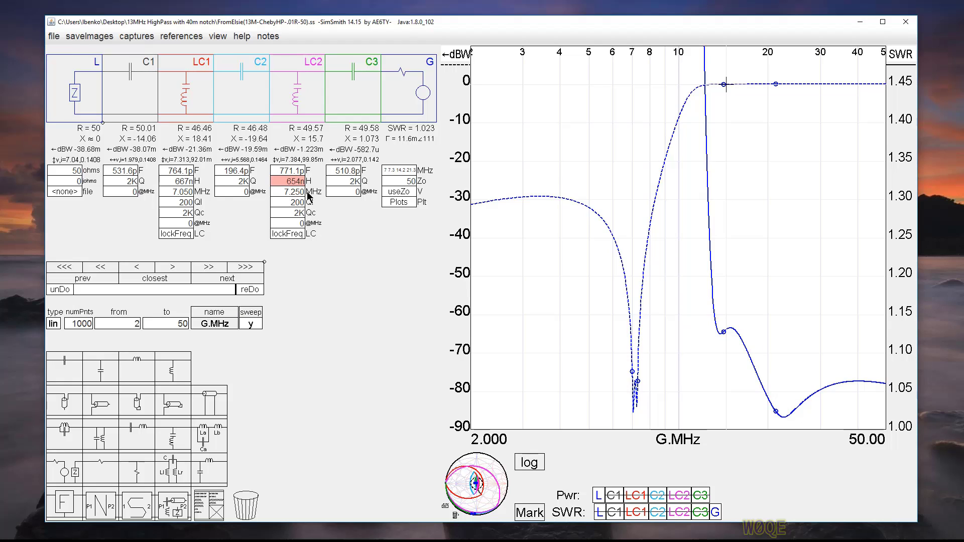
{"action": "key", "text": "Return"}
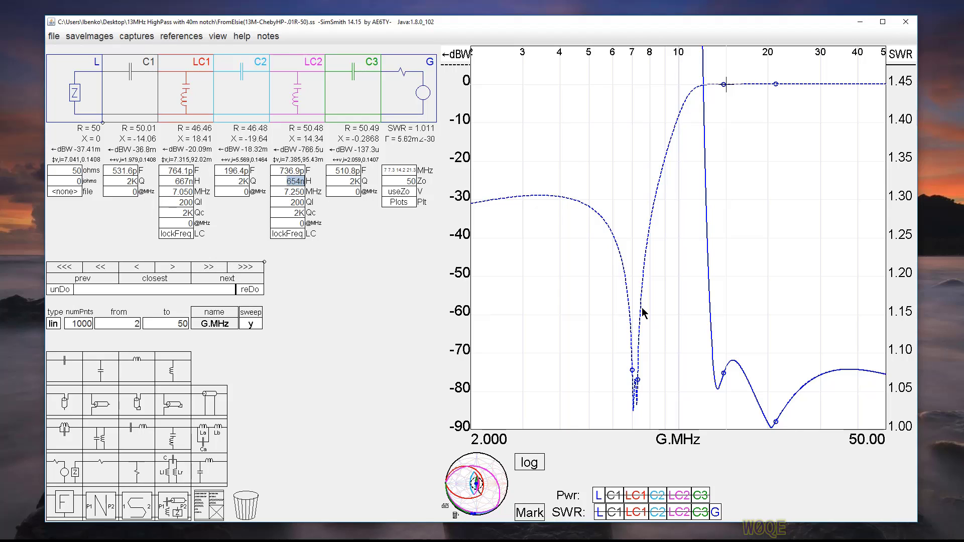
{"action": "left_click", "coordinate": [713, 354]}
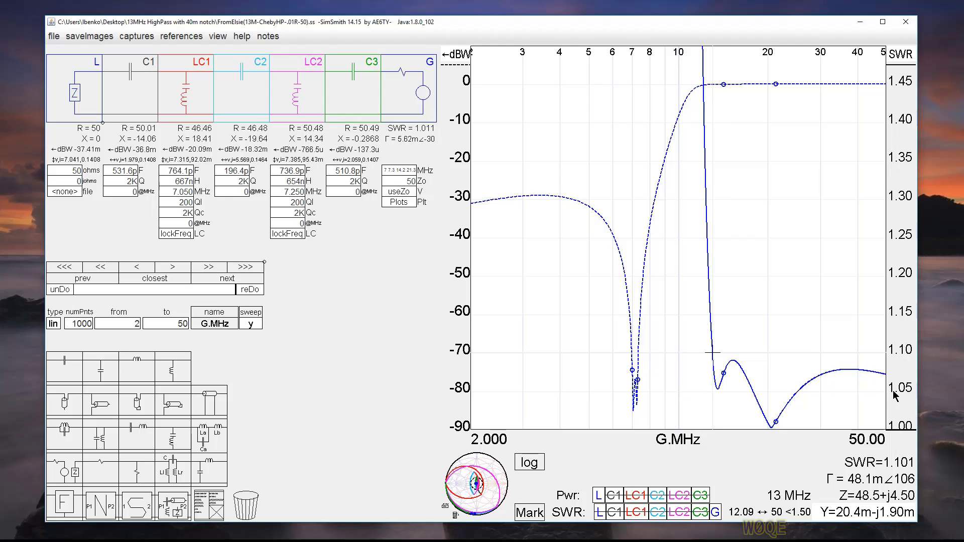
{"action": "left_click", "coordinate": [724, 87]}
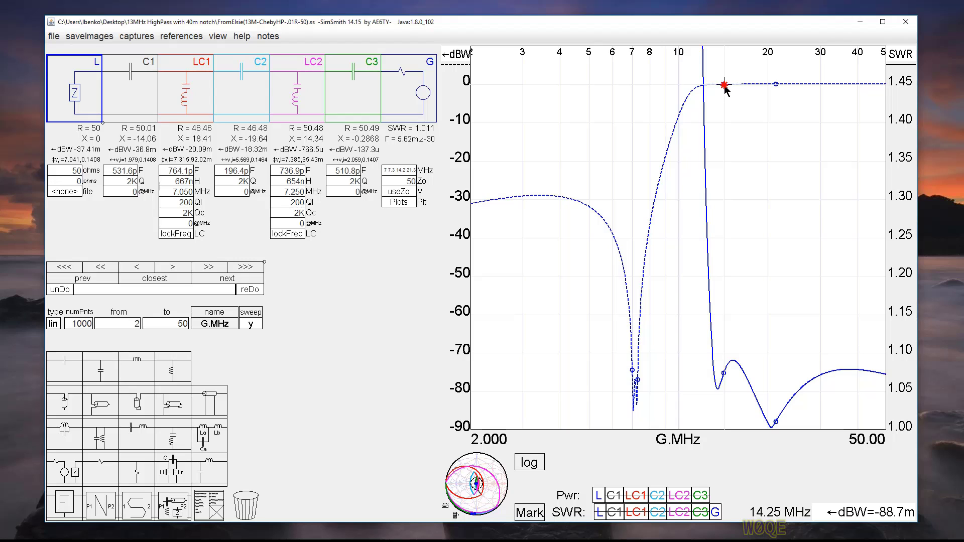
{"action": "left_click_drag", "start_coordinate": [725, 86], "coordinate": [723, 86]}
{"action": "left_click", "coordinate": [776, 85]}
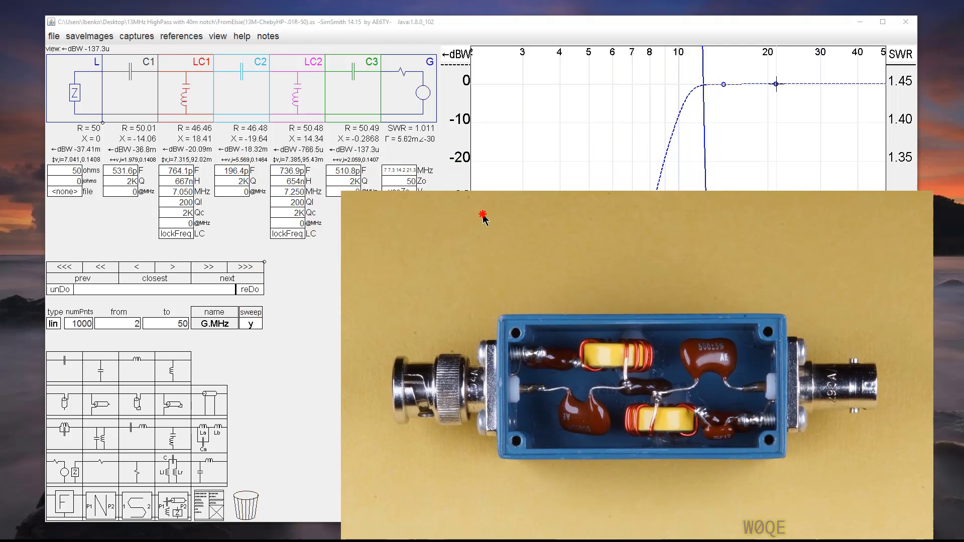
Step: Enter measured capacitances: C1 and C3 at 515 pF, C2 at 195 pF, giving SWR 1.02
{"action": "left_click", "coordinate": [551, 158]}
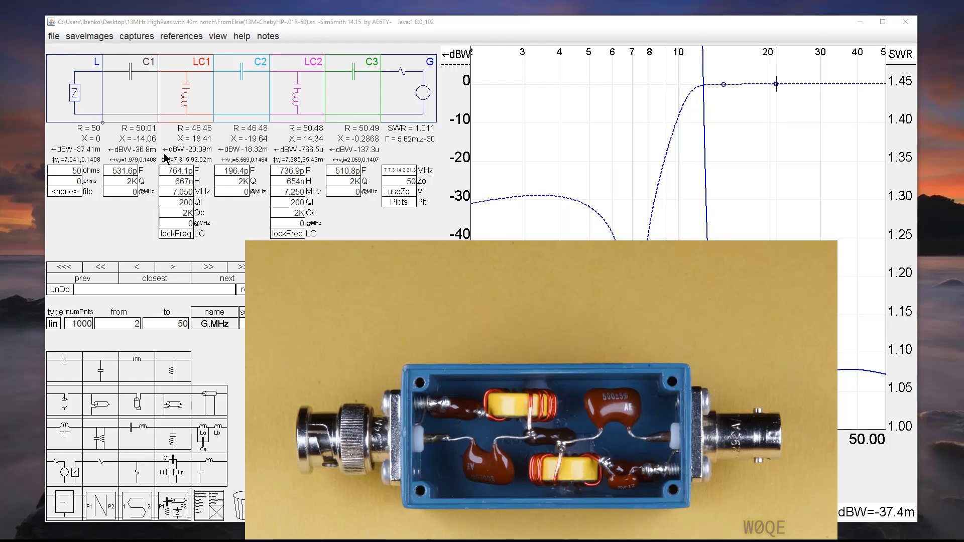
{"action": "left_click", "coordinate": [128, 170]}
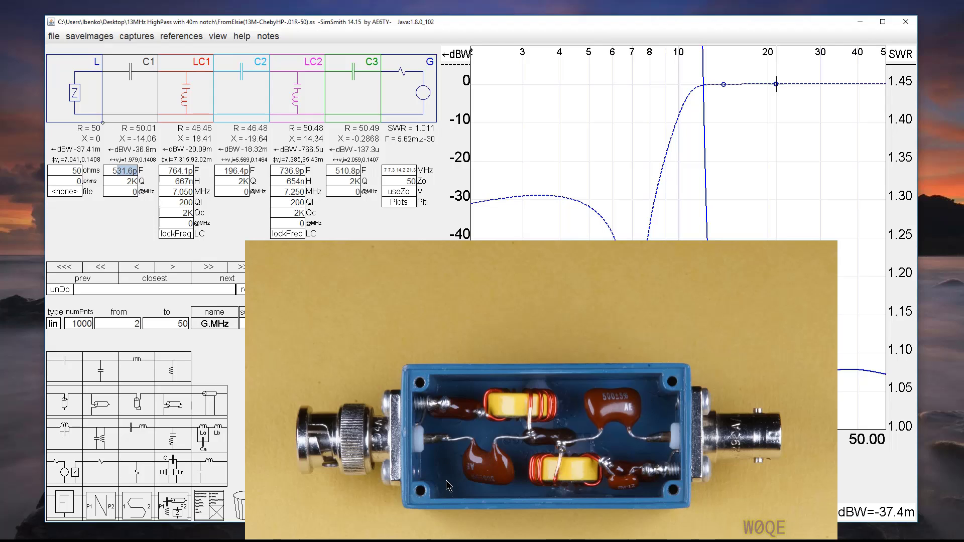
{"action": "type", "text": "515"}
{"action": "key", "text": "Return"}
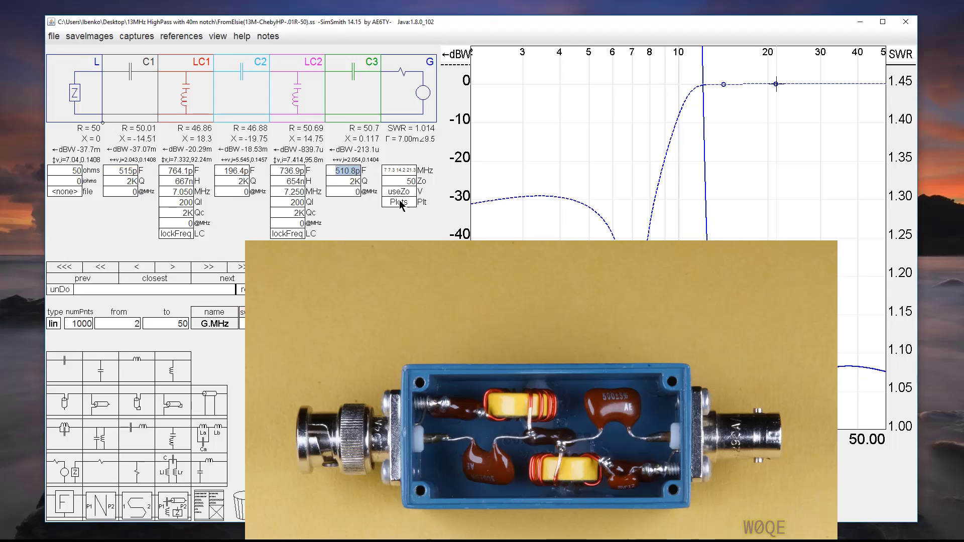
{"action": "type", "text": "515p"}
{"action": "left_click", "coordinate": [235, 171]}
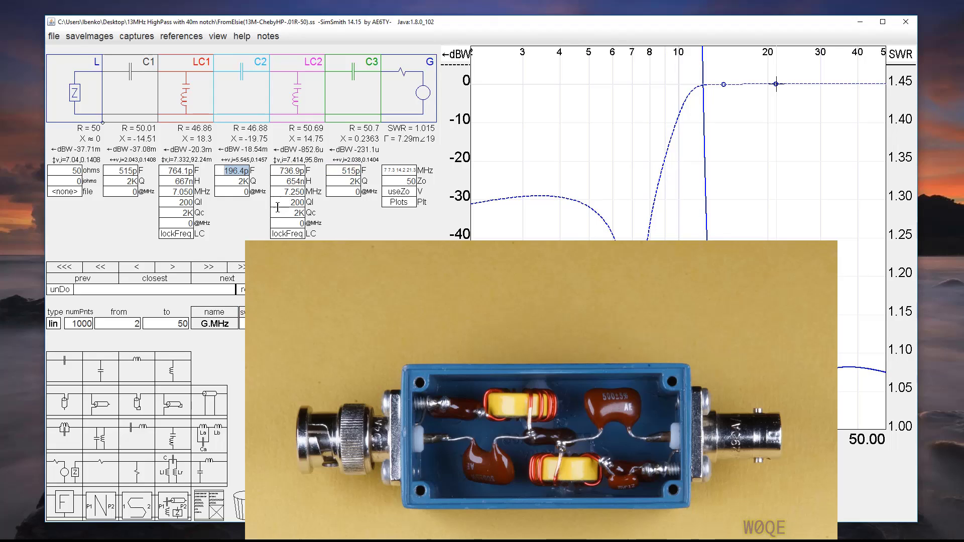
{"action": "type", "text": "195p"}
{"action": "left_click", "coordinate": [391, 319]}
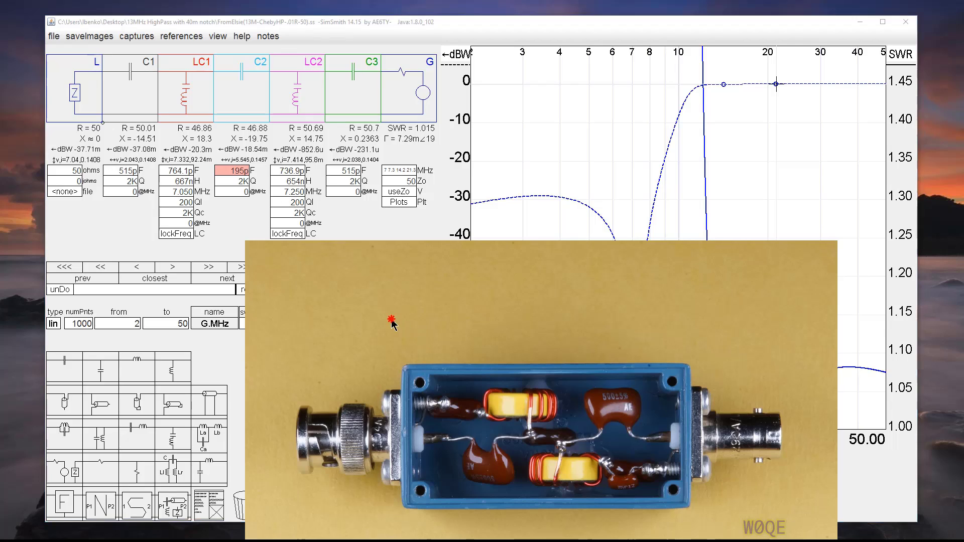
{"action": "left_click", "coordinate": [236, 230]}
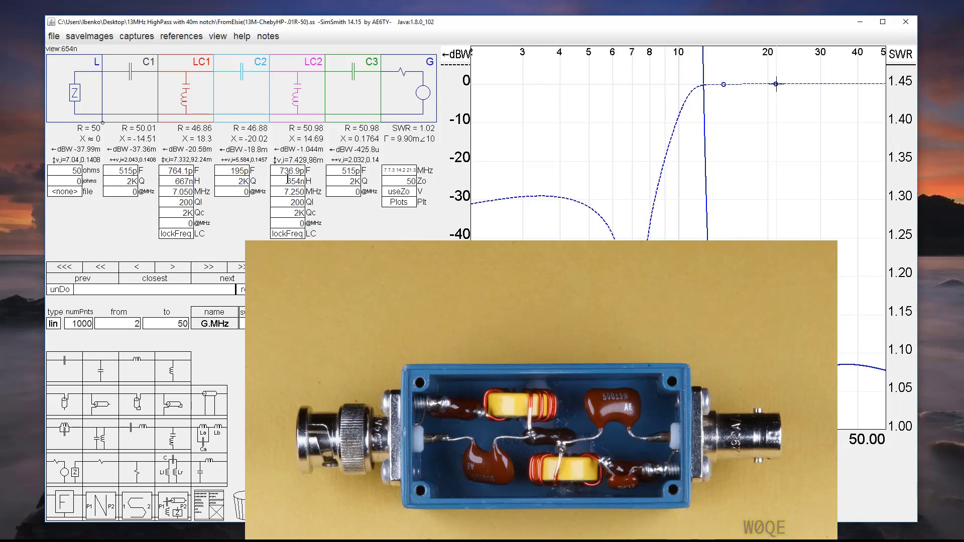
Step: Unlock both trap frequencies and set LC1 to 760 pF and LC2 to 741 pF
{"action": "left_click", "coordinate": [175, 234]}
{"action": "left_click", "coordinate": [285, 234]}
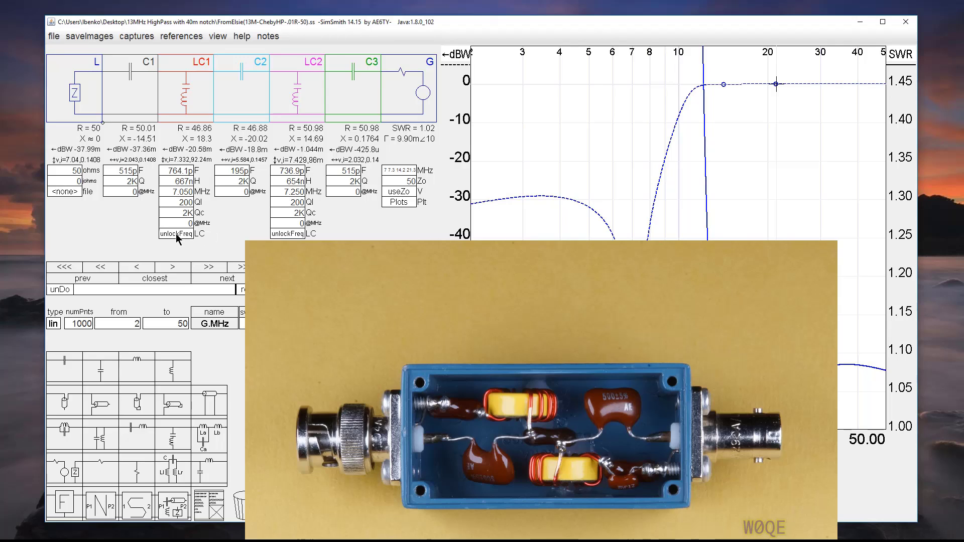
{"action": "double_click", "coordinate": [178, 170]}
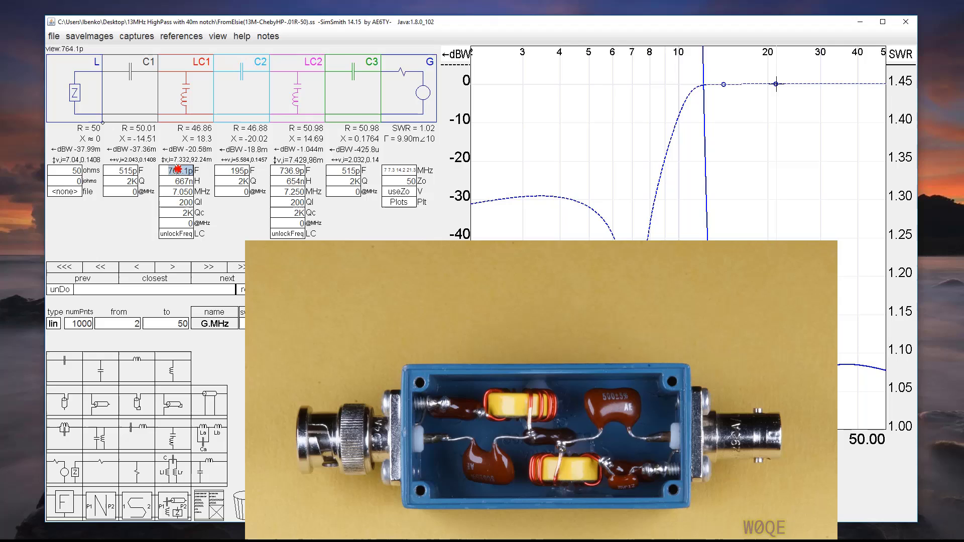
{"action": "left_click_drag", "start_coordinate": [179, 171], "coordinate": [196, 173]}
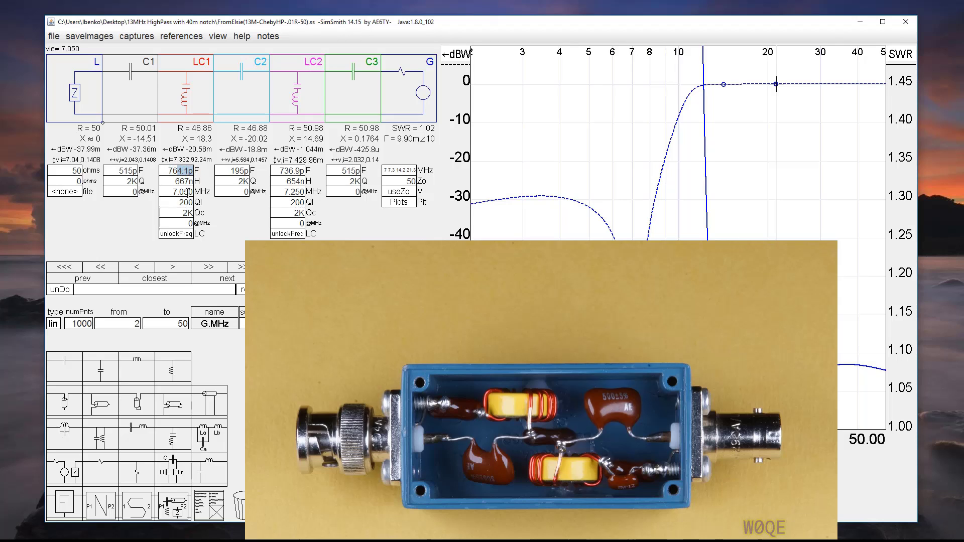
{"action": "type", "text": "0p"}
{"action": "key", "text": "Return"}
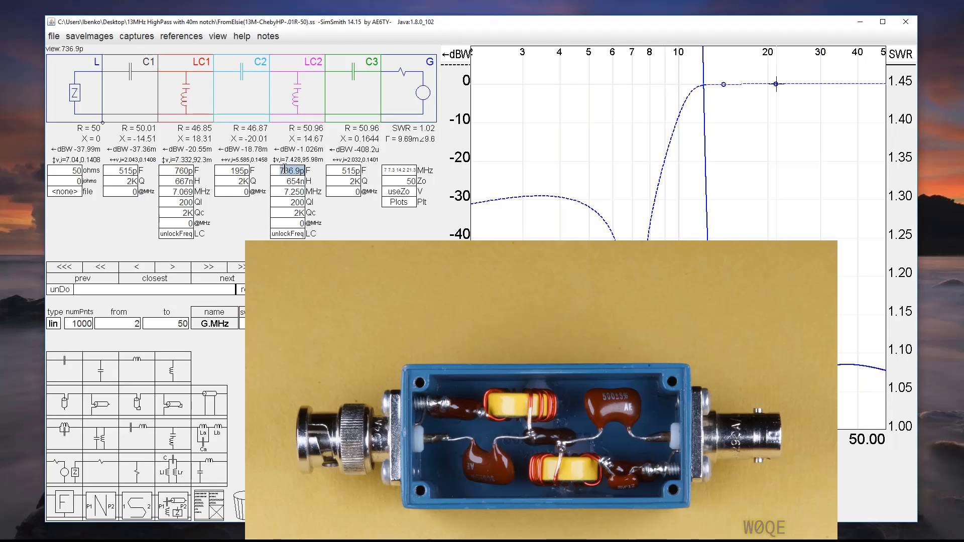
{"action": "left_click_drag", "start_coordinate": [284, 170], "coordinate": [315, 177]}
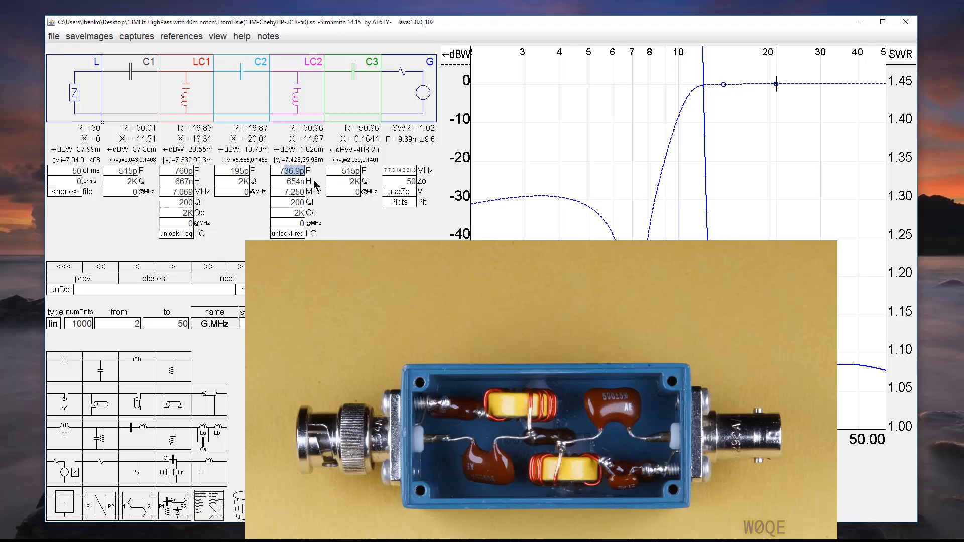
{"action": "type", "text": "41p"}
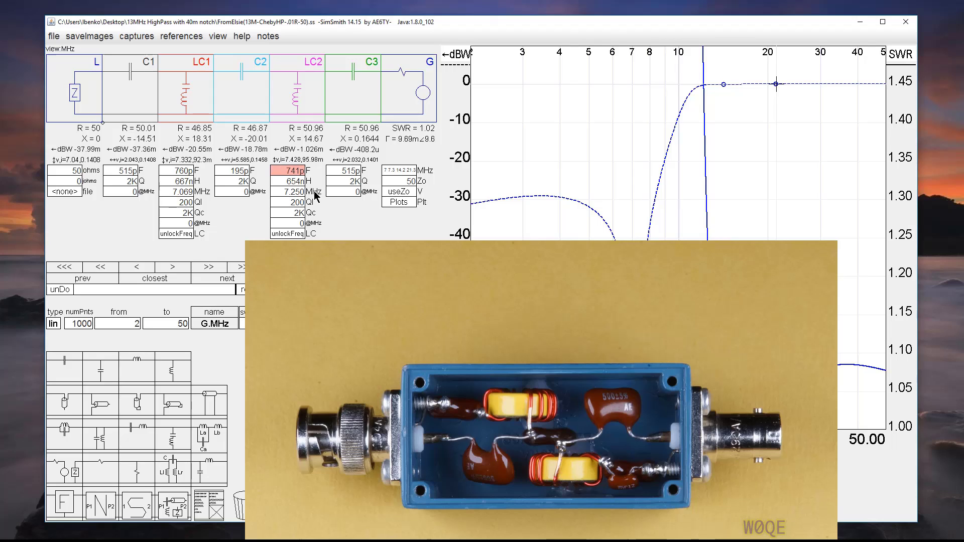
{"action": "key", "text": "Return"}
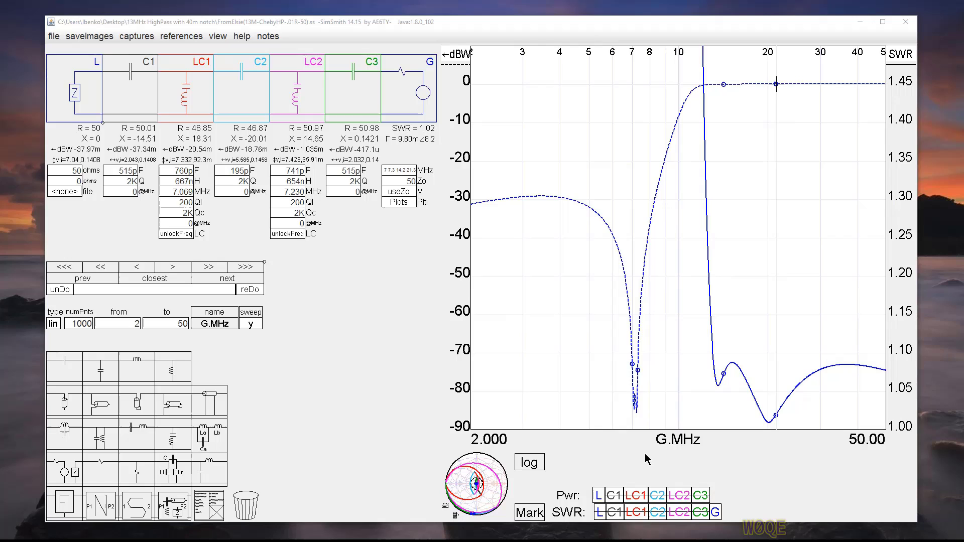
Step: Read dBW and SWR trace markers, then fix a marker on the 7.285 MHz notch at −74.6 dBW
{"action": "left_click", "coordinate": [724, 85]}
{"action": "left_click_drag", "start_coordinate": [724, 85], "coordinate": [876, 85]}
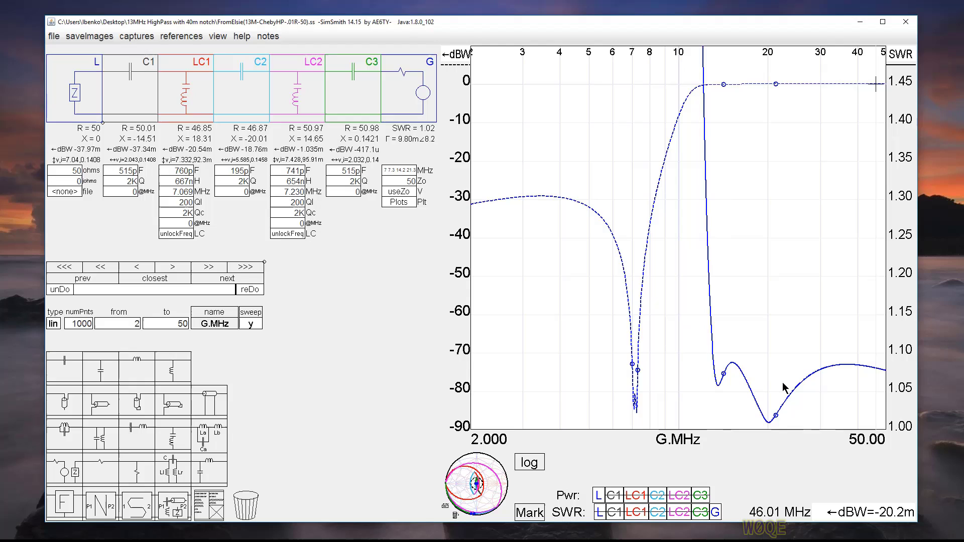
{"action": "left_click", "coordinate": [711, 357]}
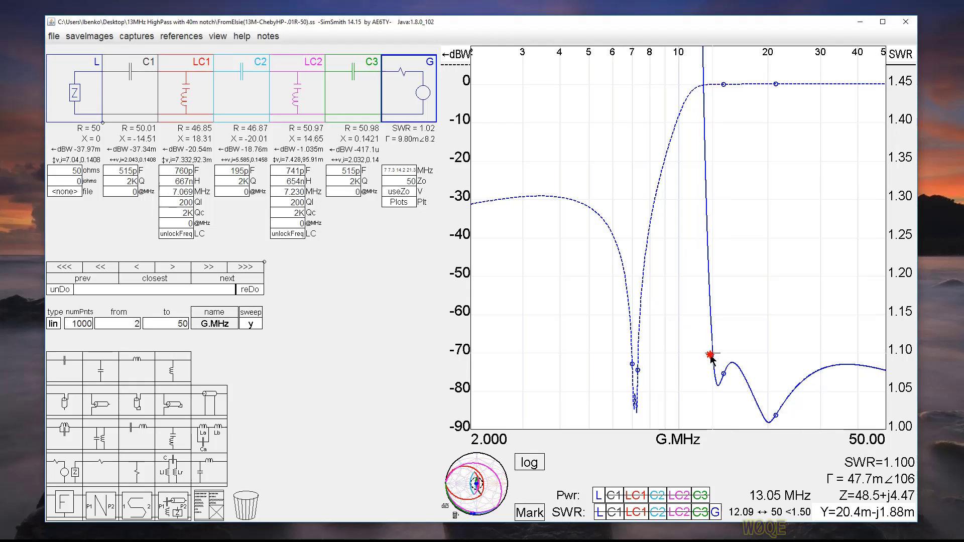
{"action": "mouse_move", "coordinate": [711, 357]}
{"action": "left_mouse_down"}
{"action": "mouse_move", "coordinate": [904, 370]}
{"action": "mouse_move", "coordinate": [712, 360]}
{"action": "left_mouse_up"}
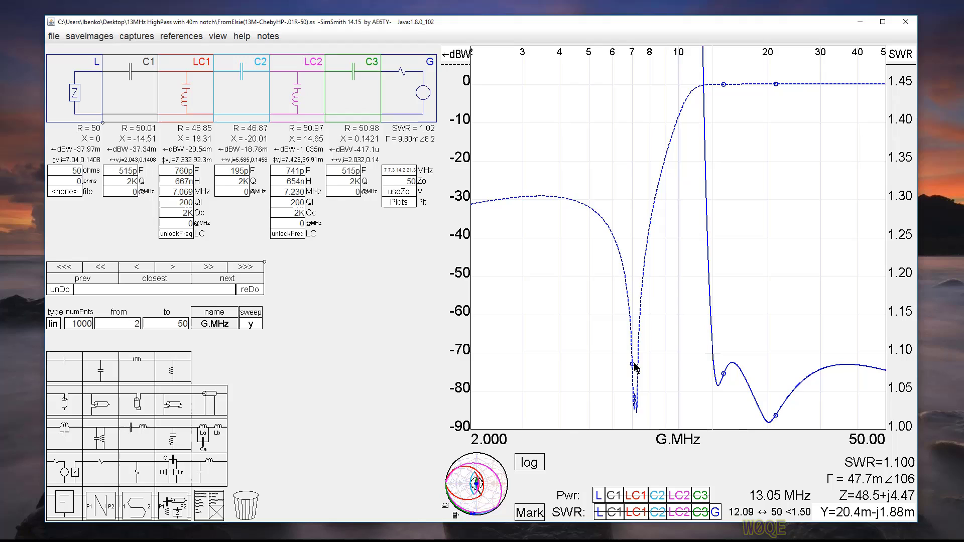
{"action": "mouse_move", "coordinate": [634, 368]}
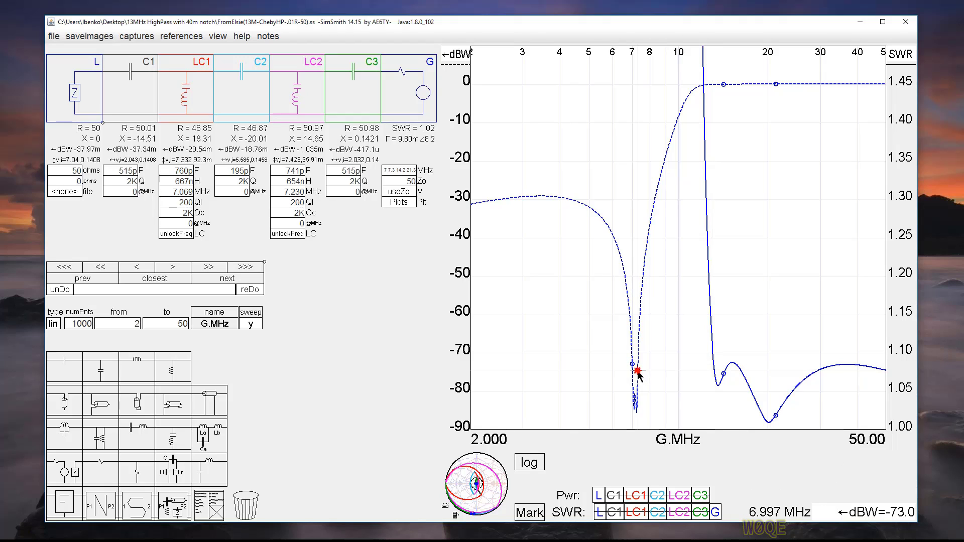
{"action": "left_click", "coordinate": [638, 371]}
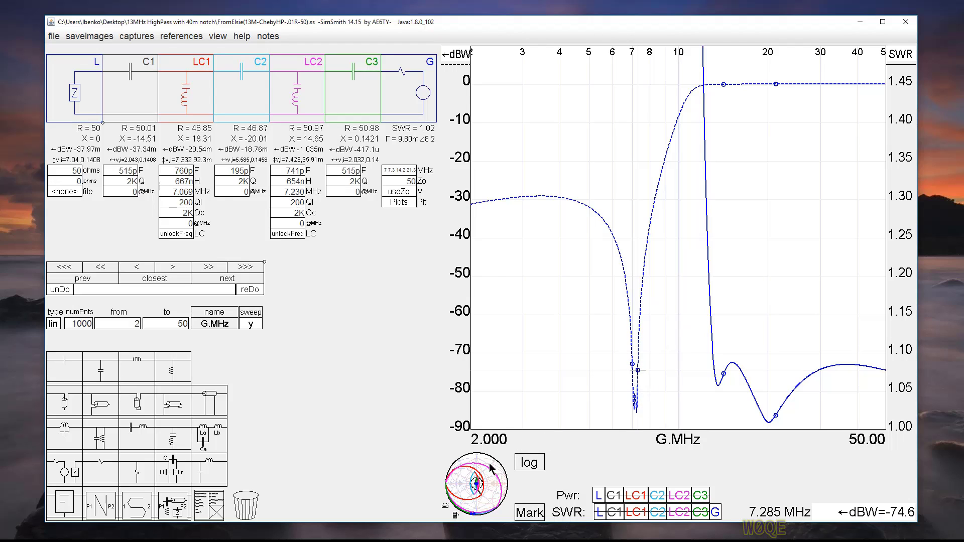
Step: Raise the sweep to 5000 points and read the notch at 6.983 and 7.291 MHz (−73.6 dBW)
{"action": "double_click", "coordinate": [75, 324]}
{"action": "type", "text": "5000"}
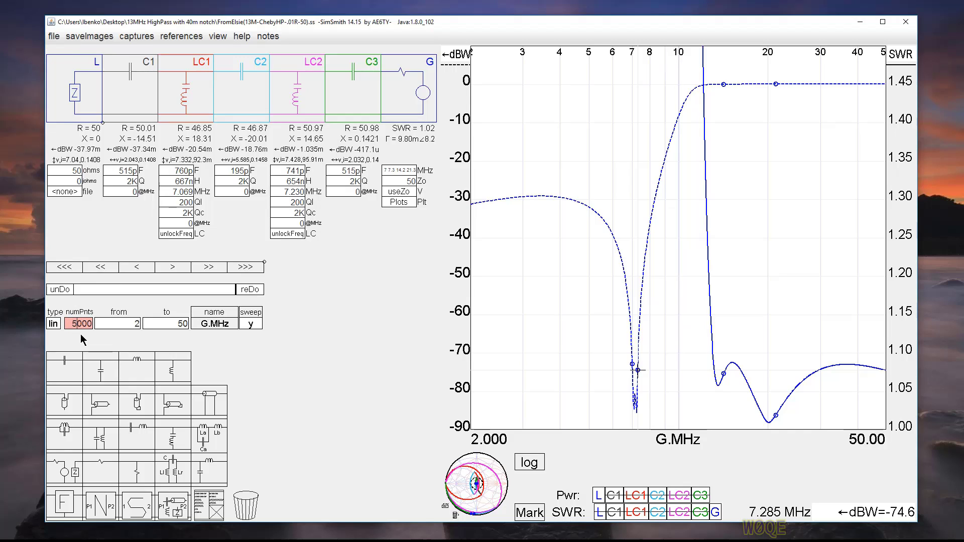
{"action": "key", "text": "Return"}
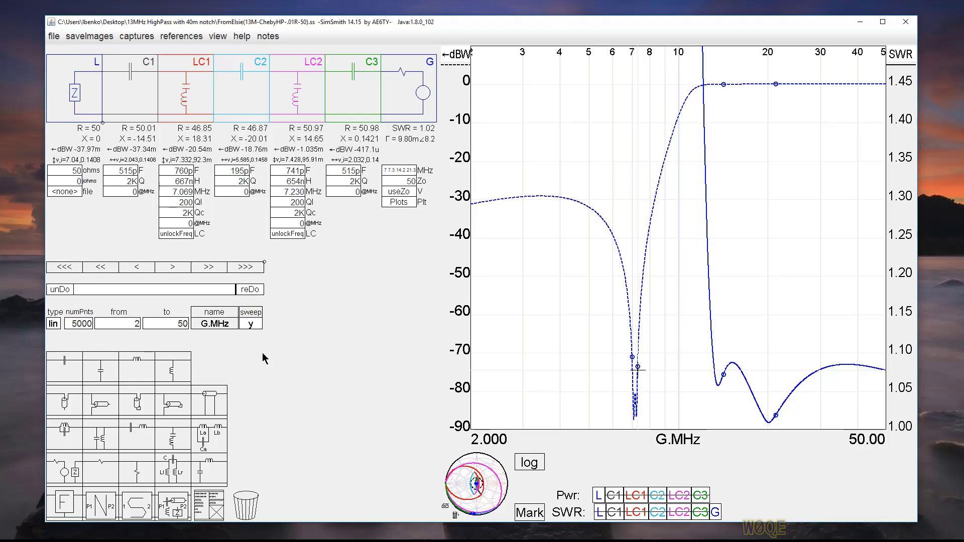
{"action": "left_click", "coordinate": [632, 357]}
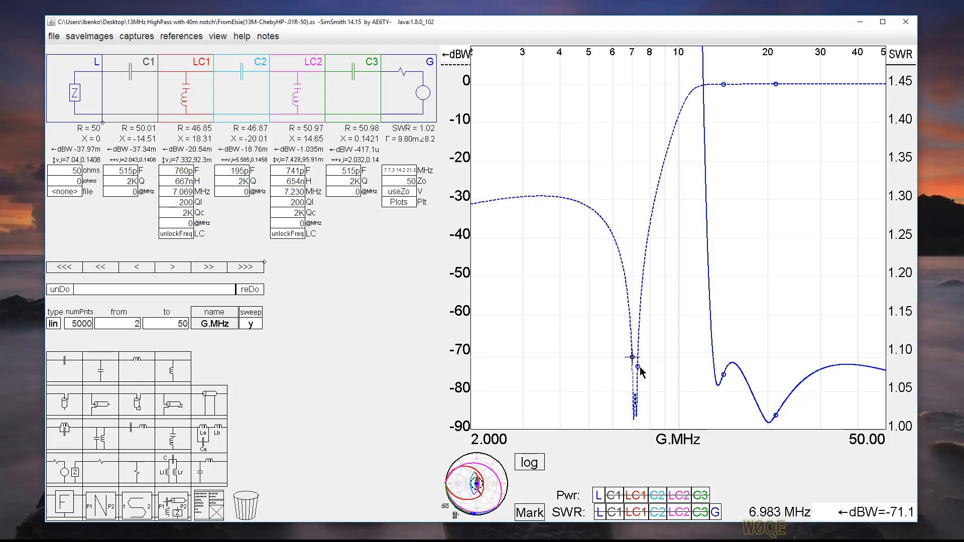
{"action": "left_click", "coordinate": [637, 367]}
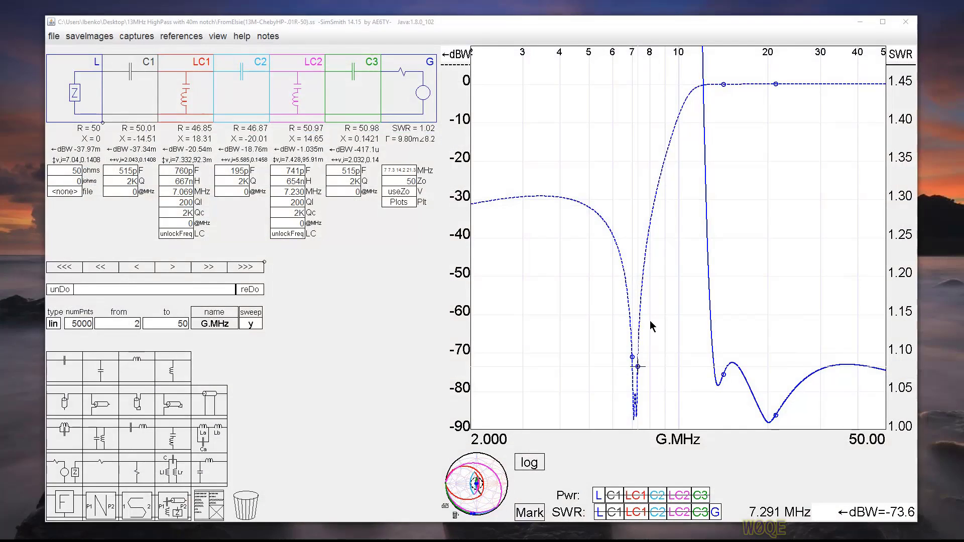
{"action": "left_click_drag", "start_coordinate": [270, 23], "coordinate": [263, 21]}
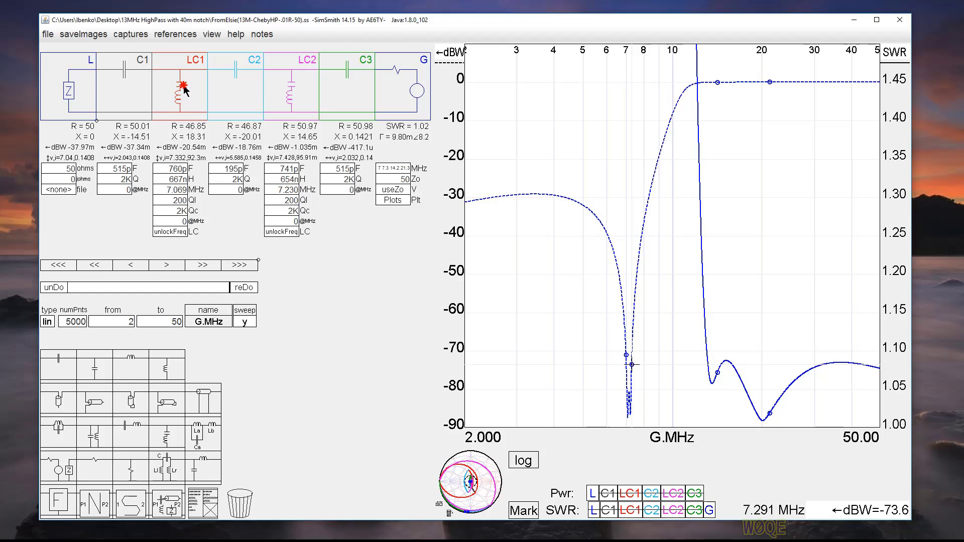
Step: Move trap LC1 into LC2's position so LC2 (741 pF) comes first, giving SWR 1.026
{"action": "mouse_move", "coordinate": [186, 89]}
{"action": "left_mouse_down"}
{"action": "mouse_move", "coordinate": [286, 149]}
{"action": "mouse_move", "coordinate": [303, 83]}
{"action": "mouse_move", "coordinate": [180, 90]}
{"action": "left_mouse_up"}
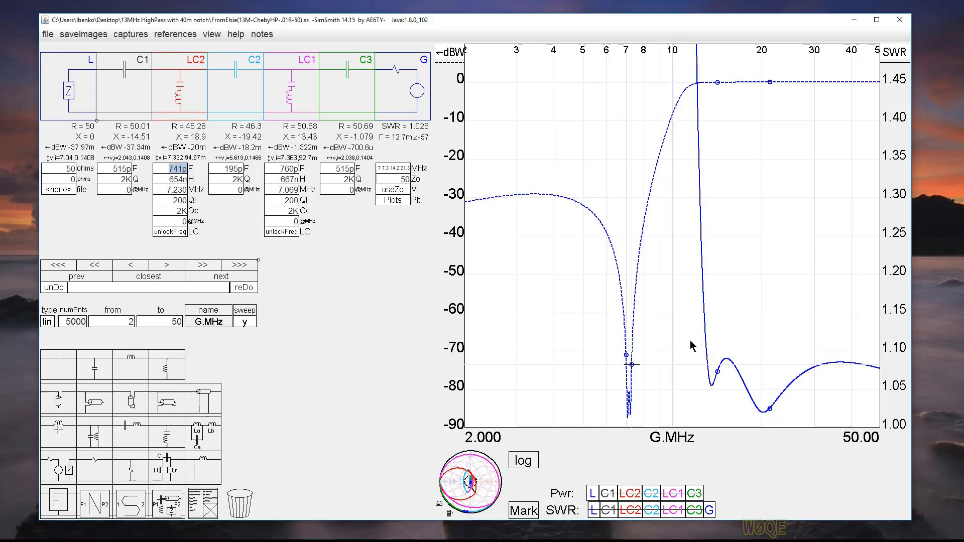